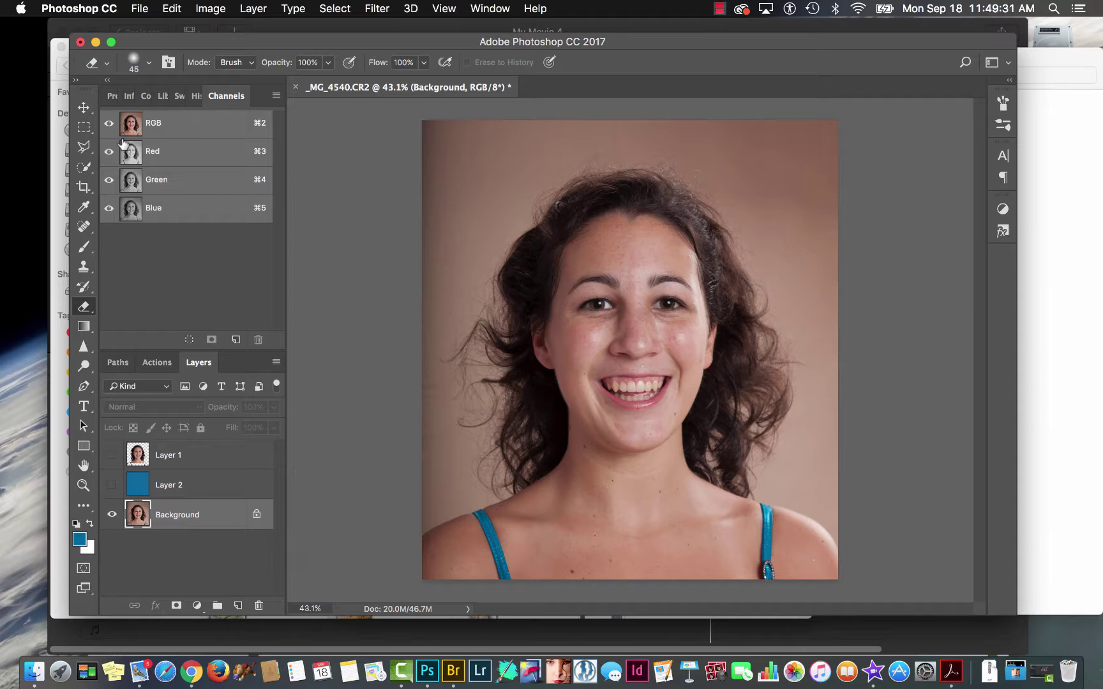
- Compare the Red, Green and Blue channels individually for contrast between the hair and the background
{"action": "left_click", "coordinate": [159, 153]}
{"action": "left_click", "coordinate": [166, 182]}
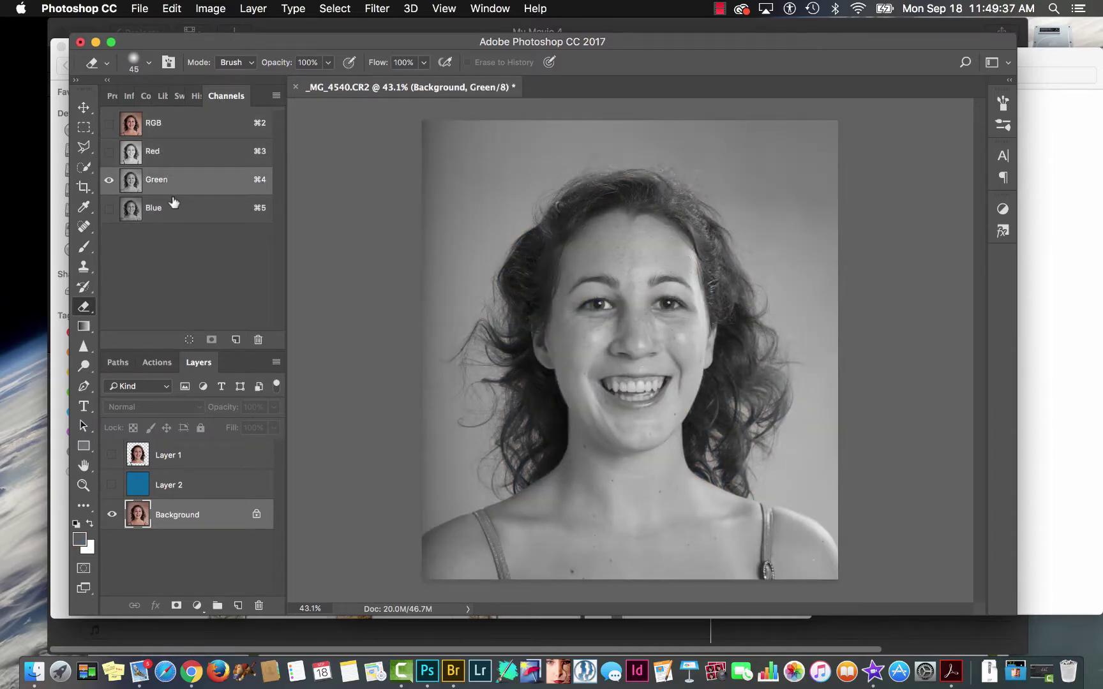
{"action": "left_click", "coordinate": [173, 209]}
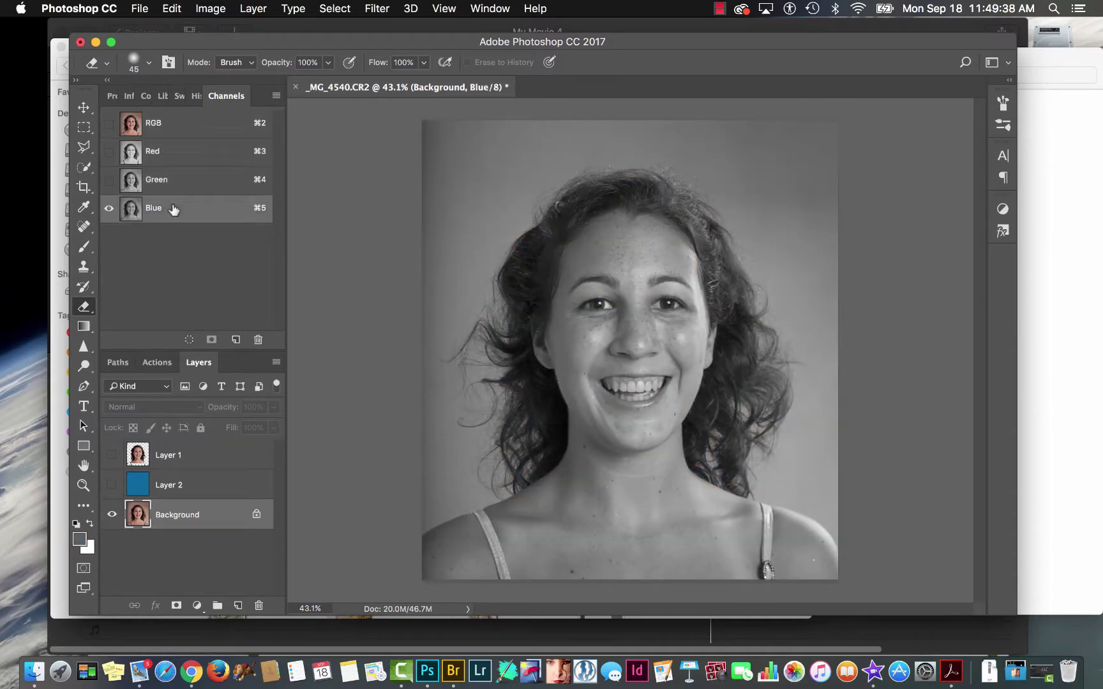
{"action": "left_click", "coordinate": [167, 152]}
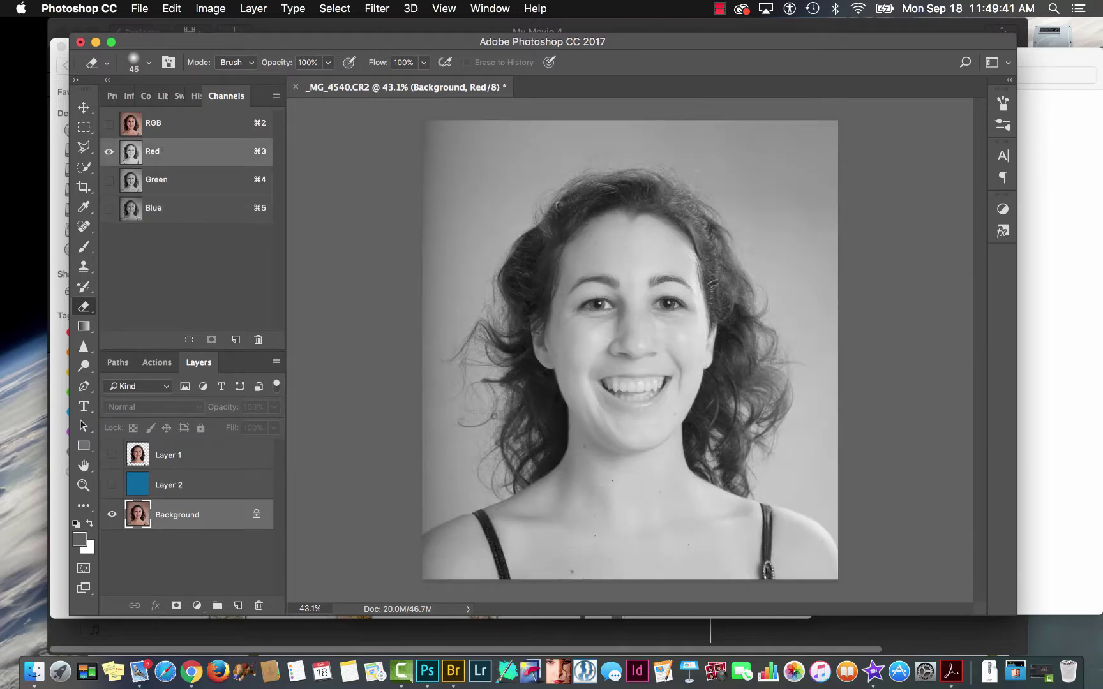
{"action": "left_click", "coordinate": [159, 183]}
{"action": "left_click", "coordinate": [166, 217]}
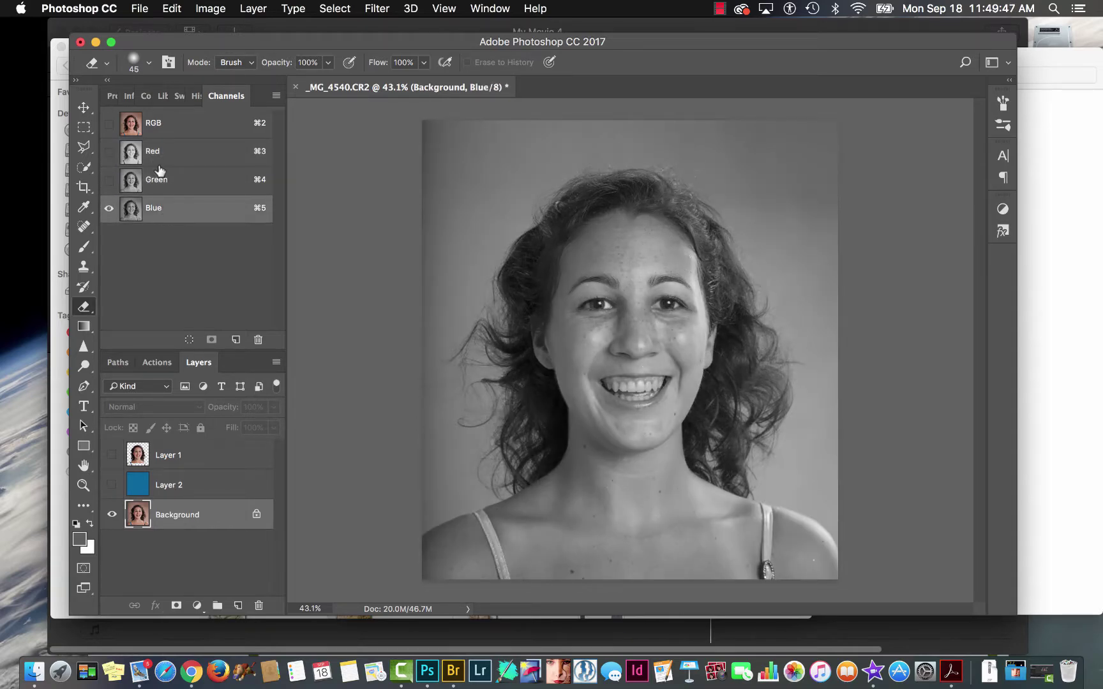
- Duplicate the Red channel
{"action": "left_click", "coordinate": [155, 153]}
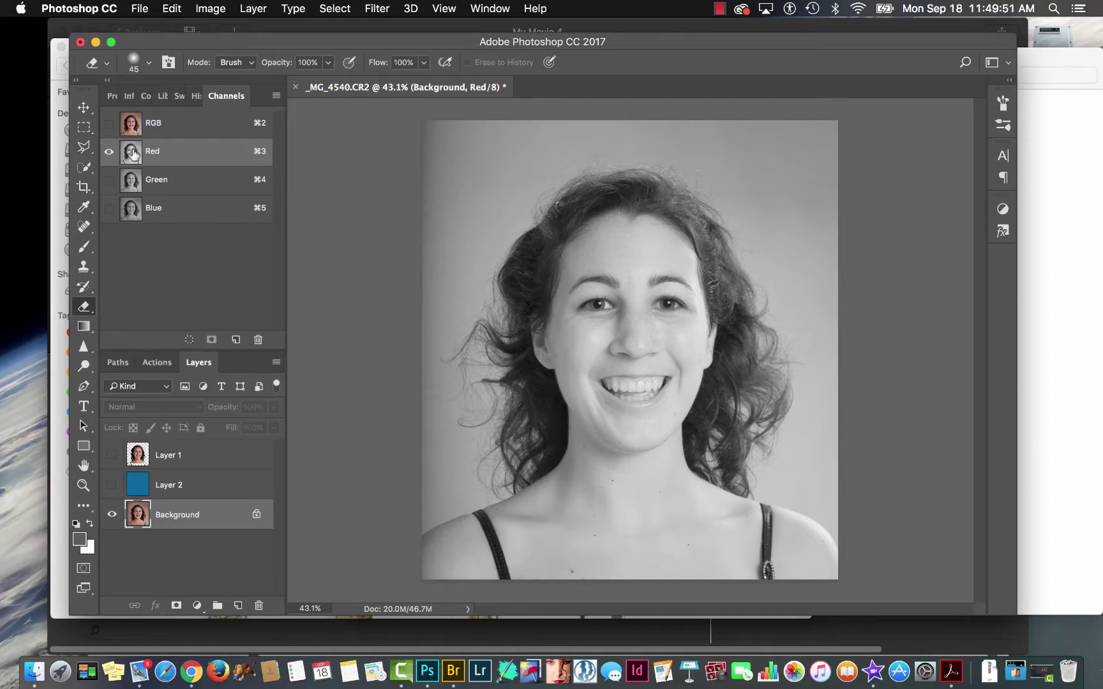
{"action": "left_click_drag", "start_coordinate": [132, 153], "coordinate": [236, 340]}
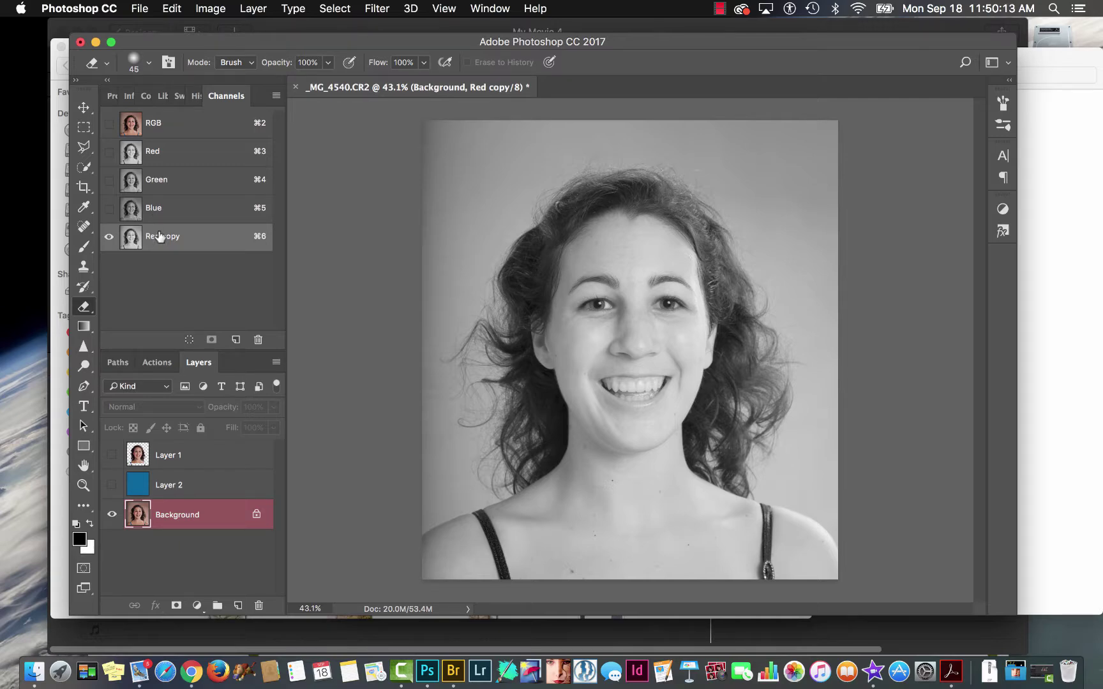
- Increase the contrast of the Red copy channel with Levels, using input values 62, 0.78 and 161
{"action": "key", "text": "super+l"}
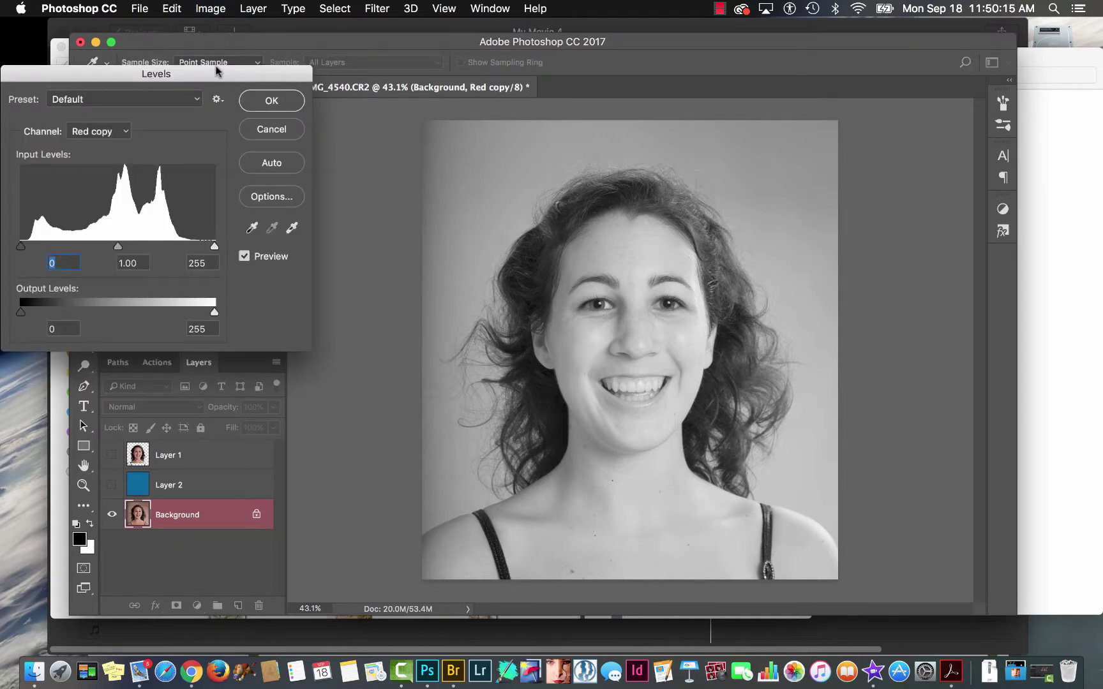
{"action": "left_click_drag", "start_coordinate": [217, 71], "coordinate": [291, 312]}
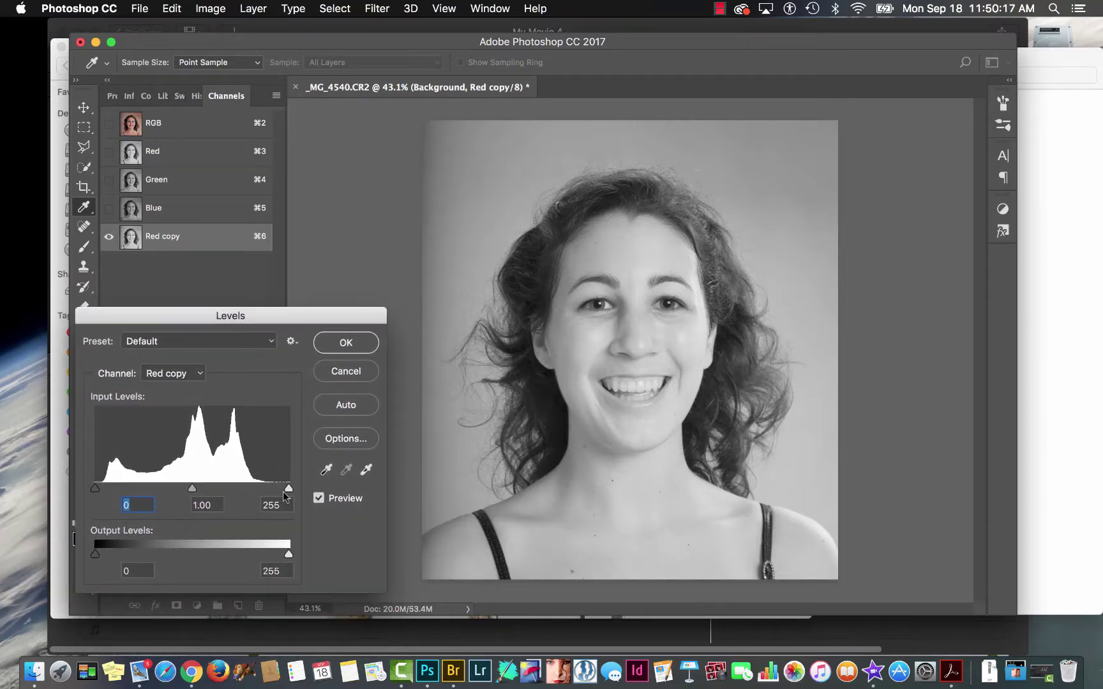
{"action": "left_click_drag", "start_coordinate": [287, 489], "coordinate": [243, 488]}
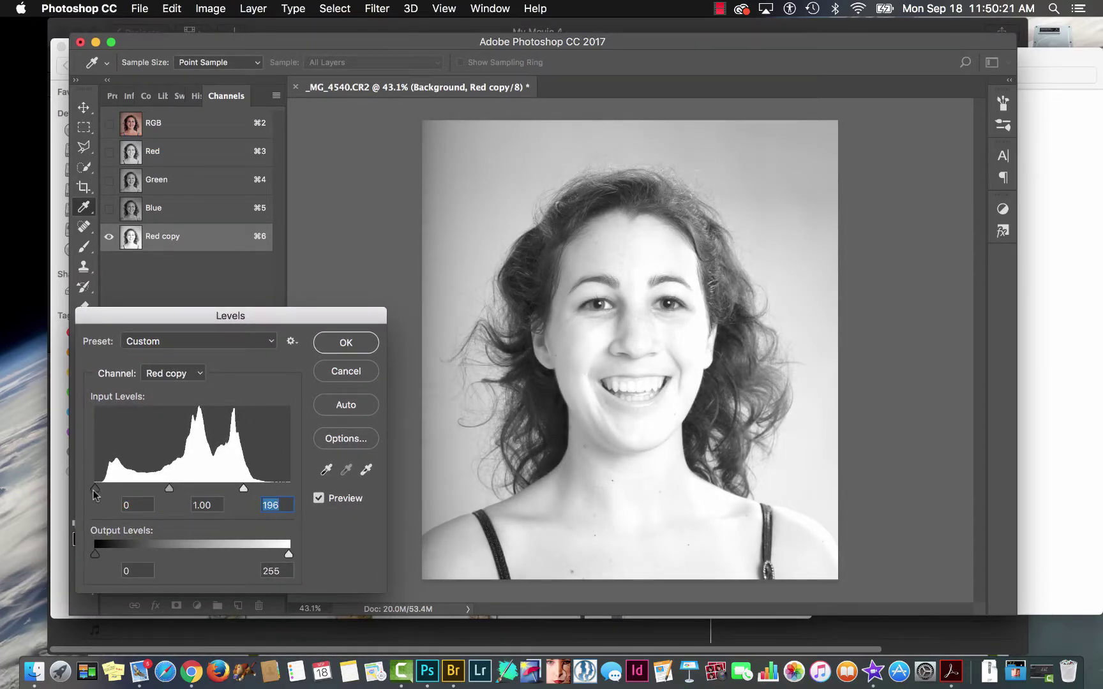
{"action": "left_click_drag", "start_coordinate": [95, 490], "coordinate": [128, 491]}
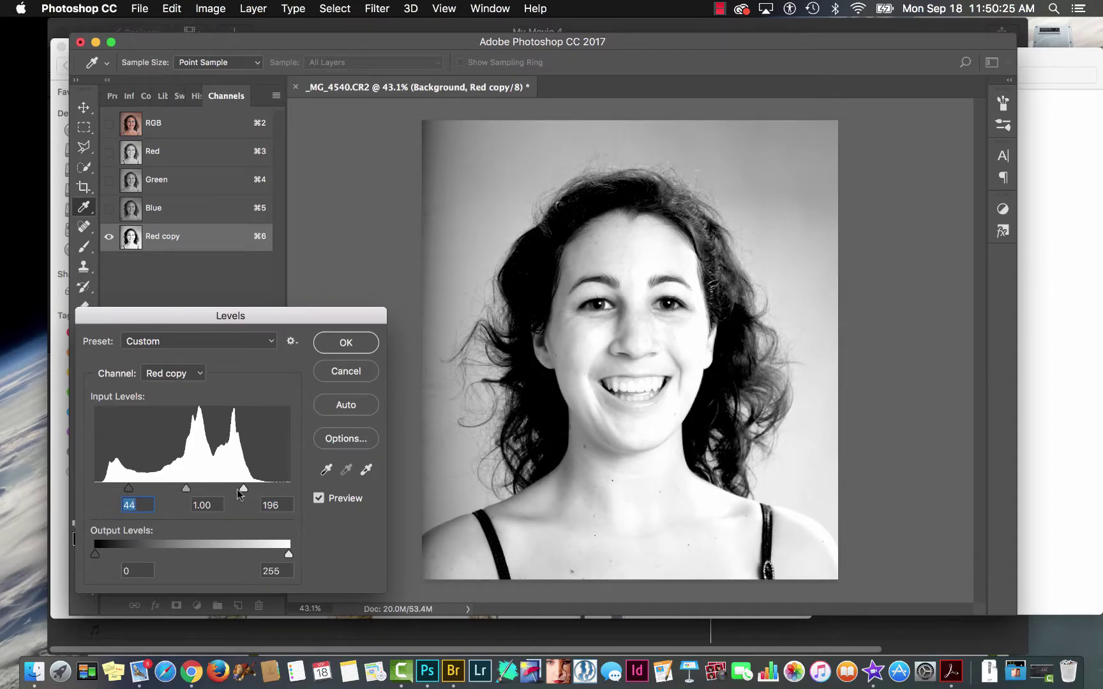
{"action": "left_click_drag", "start_coordinate": [243, 489], "coordinate": [218, 487]}
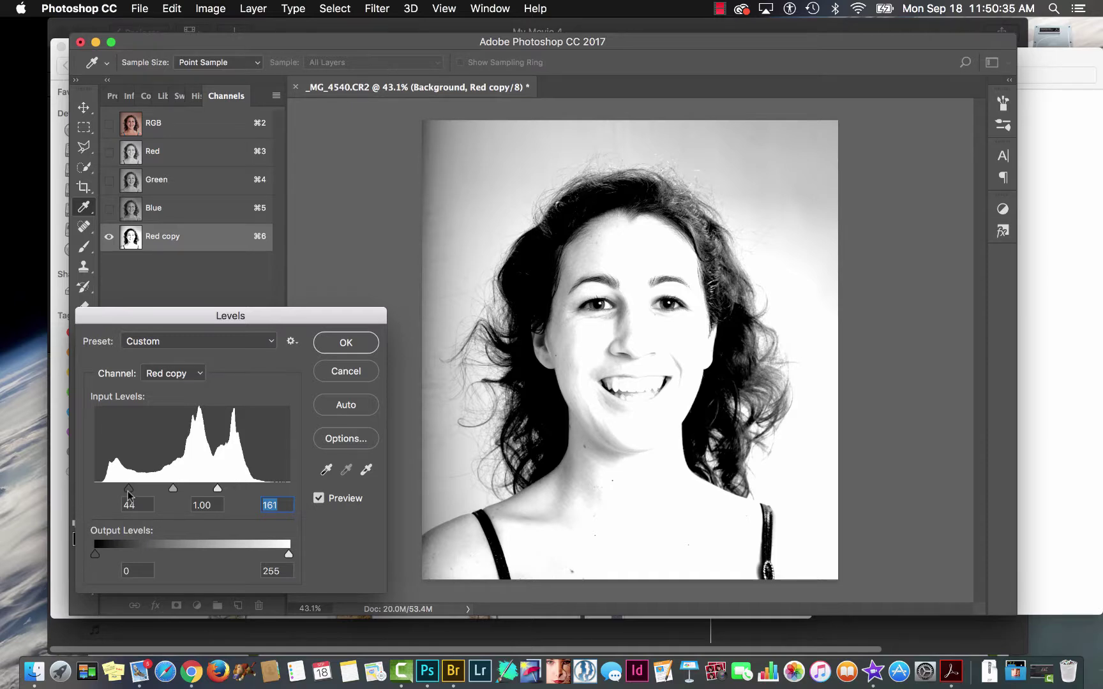
{"action": "left_click_drag", "start_coordinate": [129, 495], "coordinate": [187, 489]}
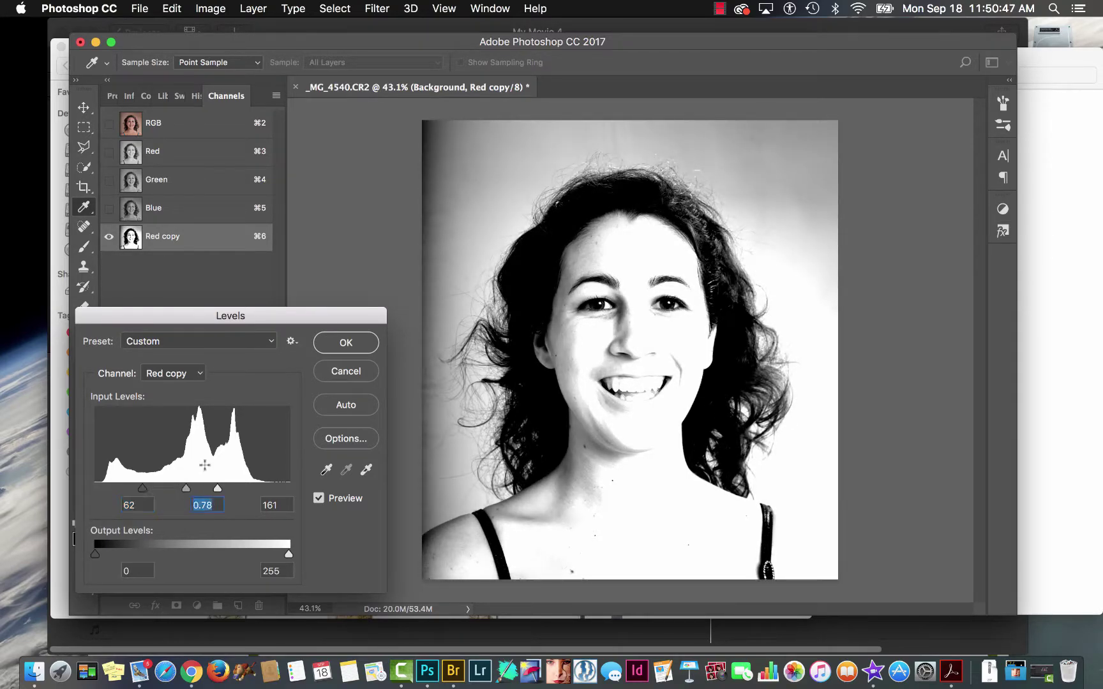
{"action": "left_click", "coordinate": [338, 348]}
{"action": "key", "text": "e"}
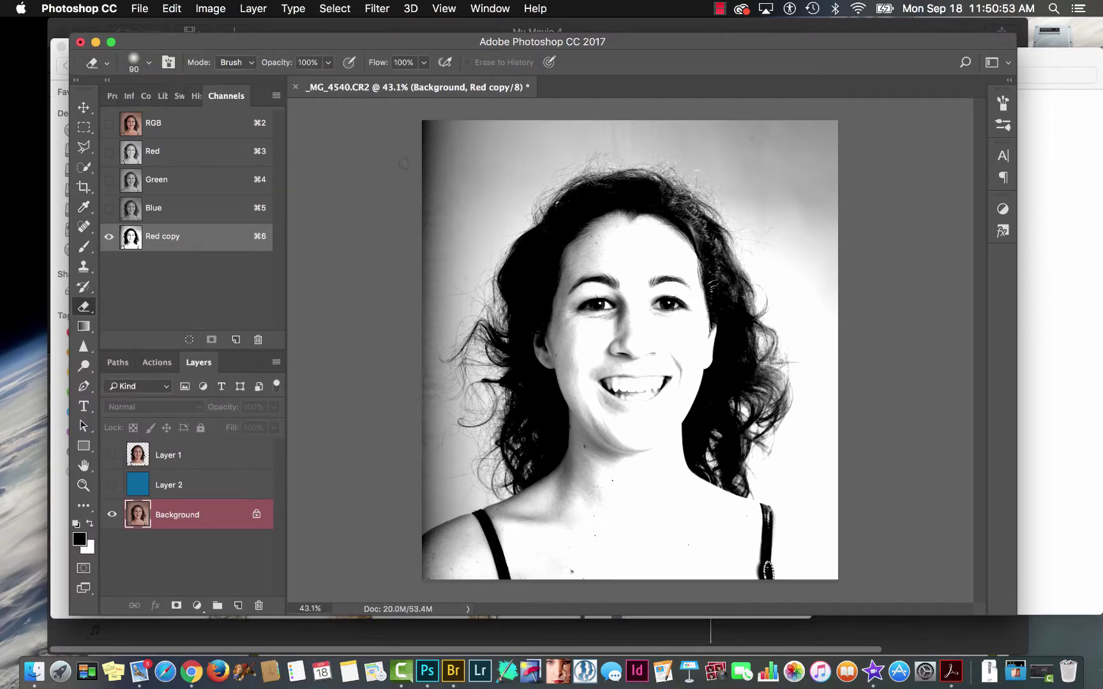
{"action": "key", "text": "bracketright"}
{"action": "key", "text": "bracketright"}
{"action": "key", "text": "bracketright"}
{"action": "key", "text": "bracketright"}
{"action": "key", "text": "bracketright"}
{"action": "key", "text": "bracketright"}
{"action": "key", "text": "x"}
{"action": "left_click", "coordinate": [503, 228]}
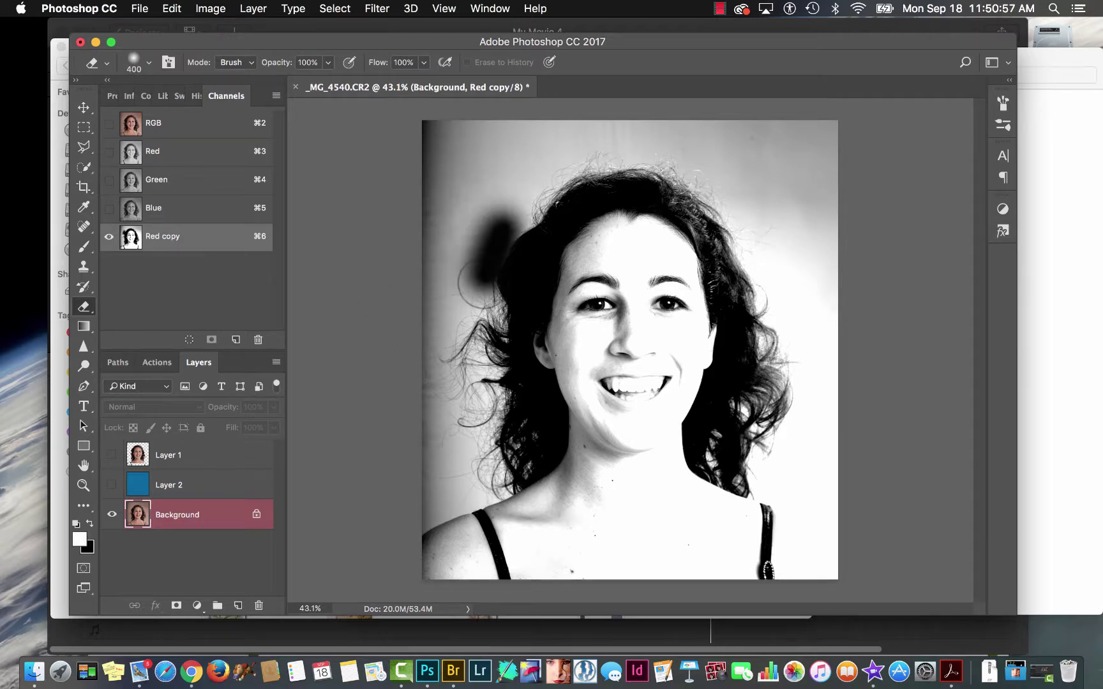
{"action": "key", "text": "super+z"}
{"action": "key", "text": "x"}
{"action": "key", "text": "x"}
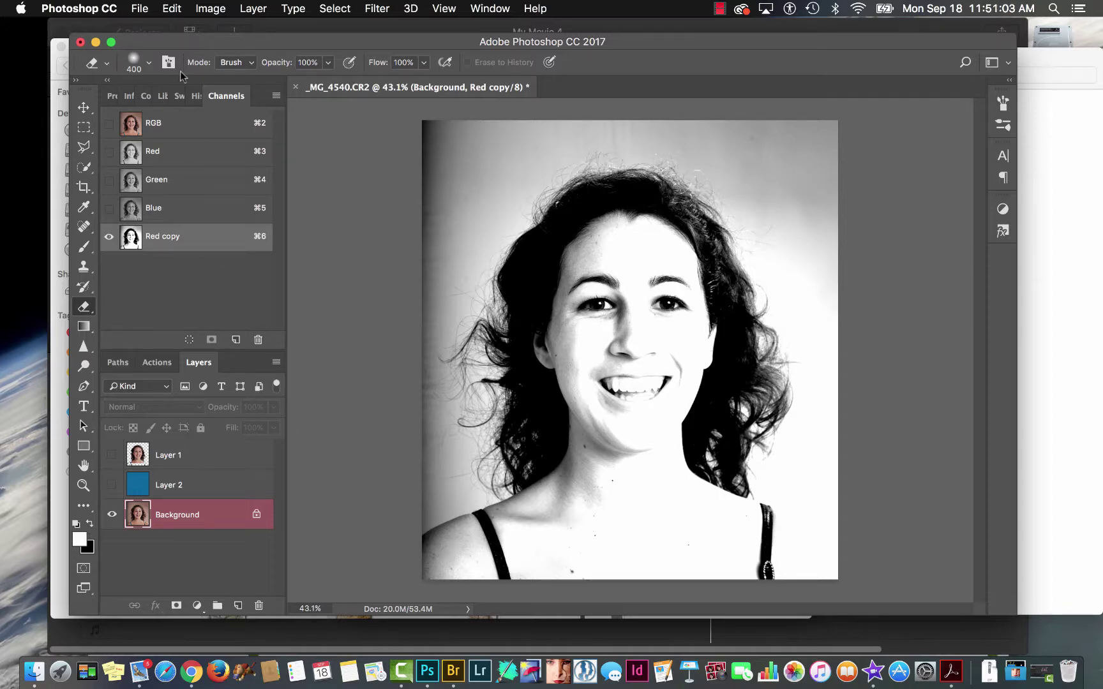
- Switch to the Brush tool and set its blending mode to Soft Light
{"action": "key", "text": "b"}
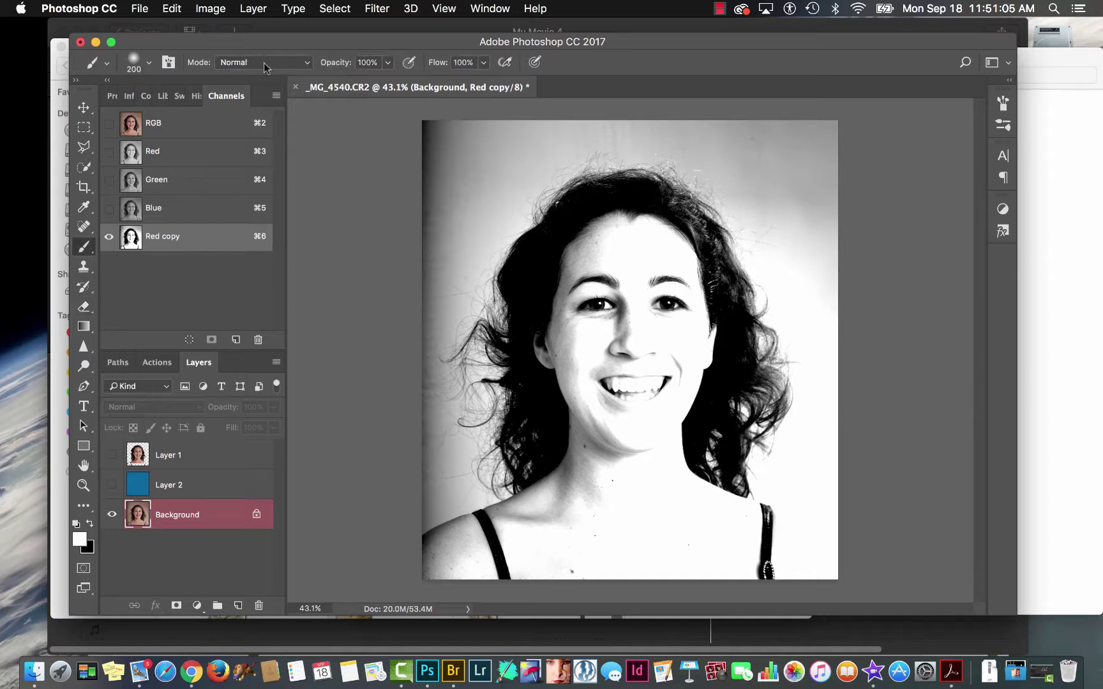
{"action": "left_click", "coordinate": [265, 64]}
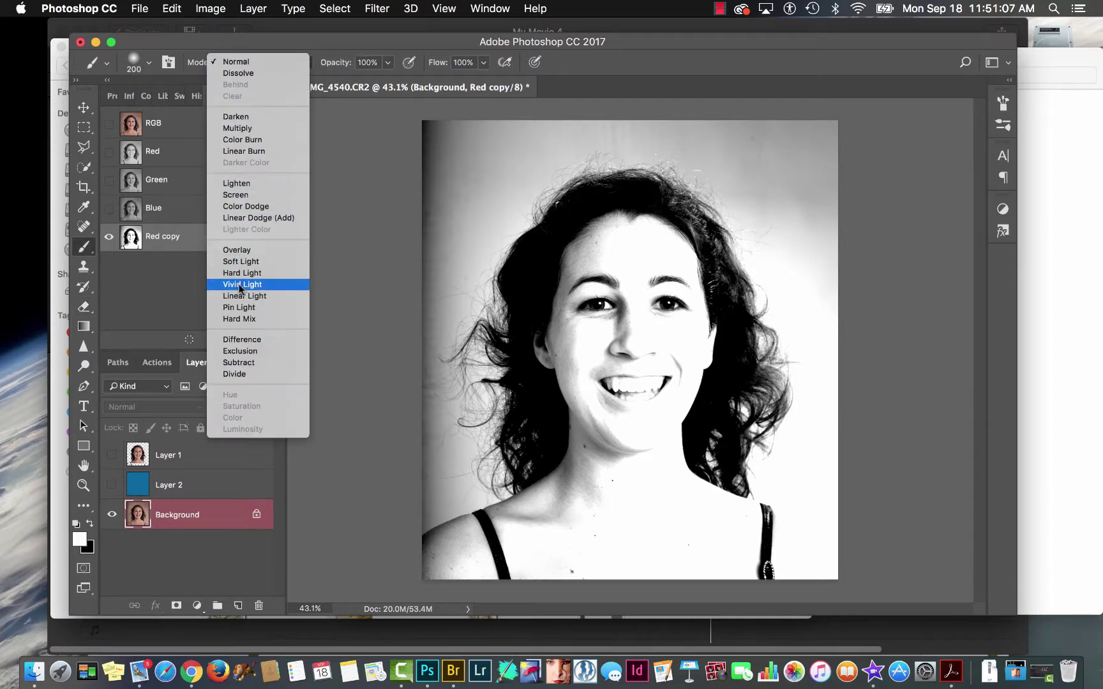
{"action": "left_click", "coordinate": [239, 261]}
- Try to whiten the grey background around the hair on Red copy with white brush strokes at sizes 700 and 300
{"action": "key", "text": "]"}
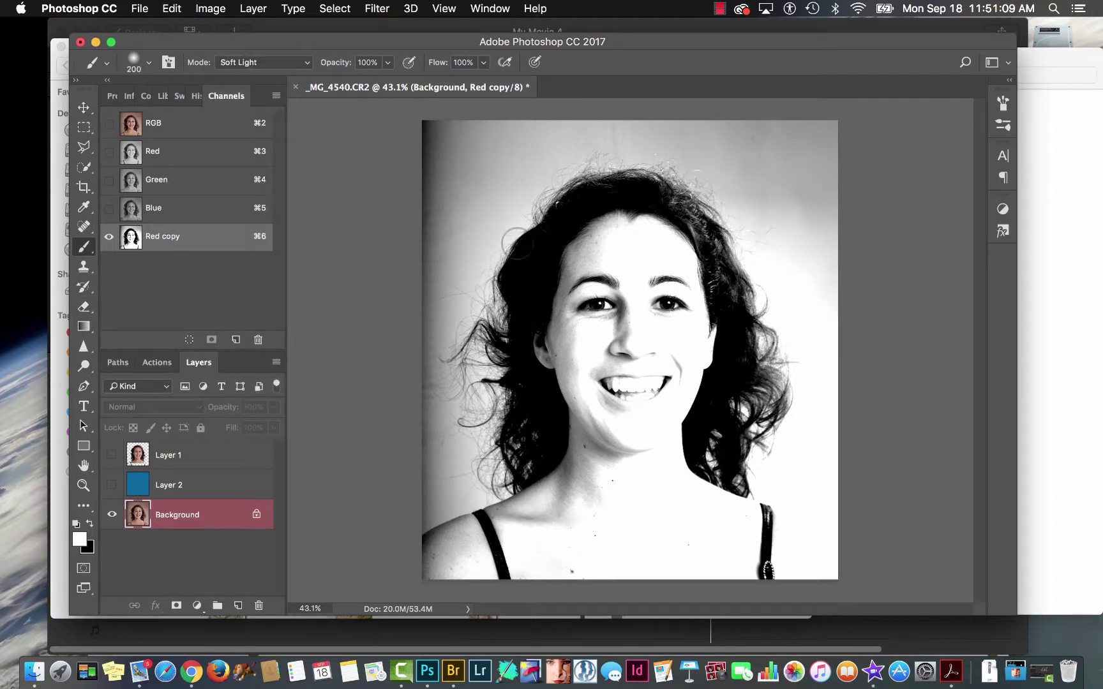
{"action": "key", "text": "bracketright"}
{"action": "key", "text": "bracketright"}
{"action": "key", "text": "bracketright"}
{"action": "key", "text": "bracketright"}
{"action": "key", "text": "bracketright"}
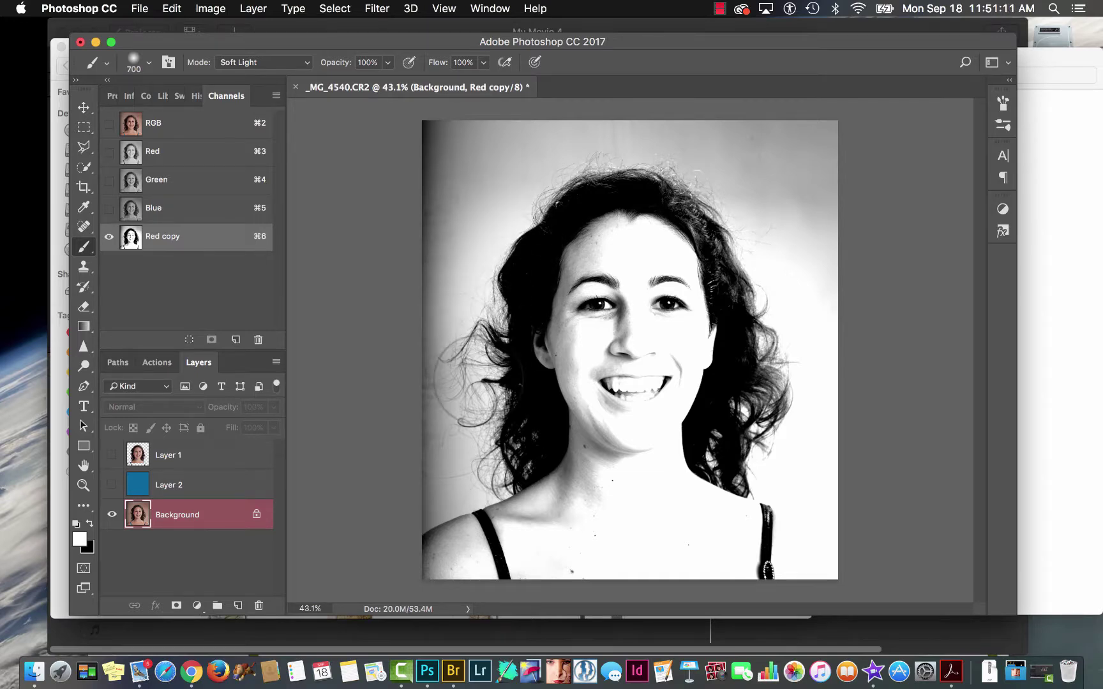
{"action": "mouse_move", "coordinate": [466, 411]}
{"action": "left_mouse_down"}
{"action": "mouse_move", "coordinate": [498, 195]}
{"action": "mouse_move", "coordinate": [645, 147]}
{"action": "mouse_move", "coordinate": [776, 205]}
{"action": "left_mouse_up"}
{"action": "key", "text": "bracketleft"}
{"action": "key", "text": "bracketleft"}
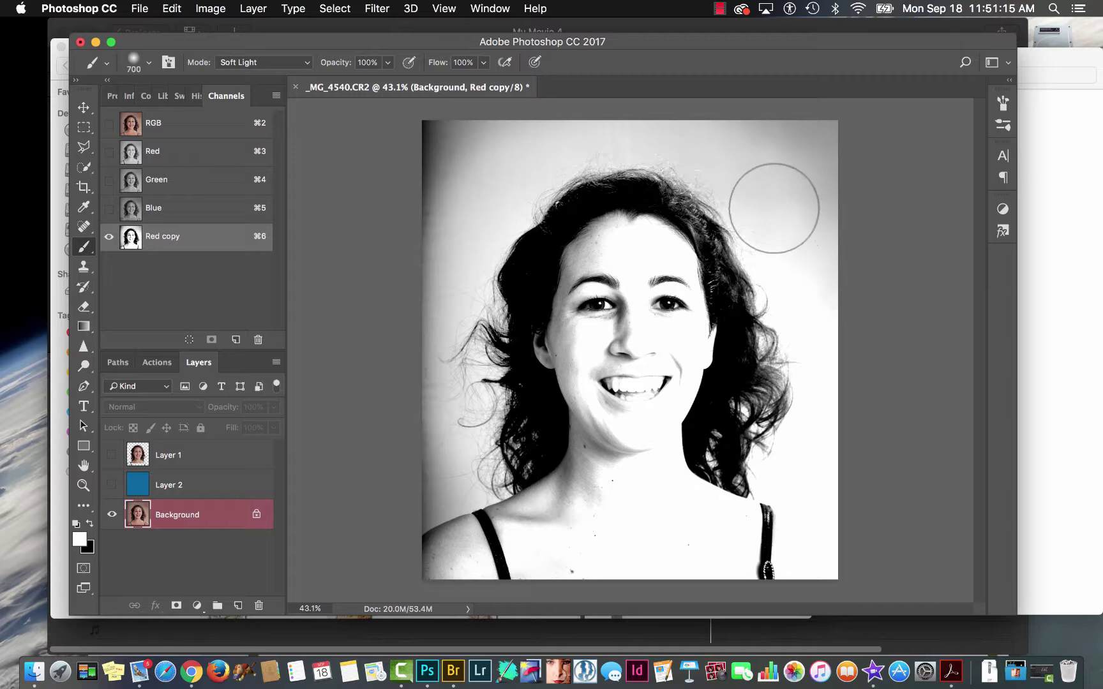
{"action": "key", "text": "bracketleft"}
{"action": "key", "text": "bracketleft"}
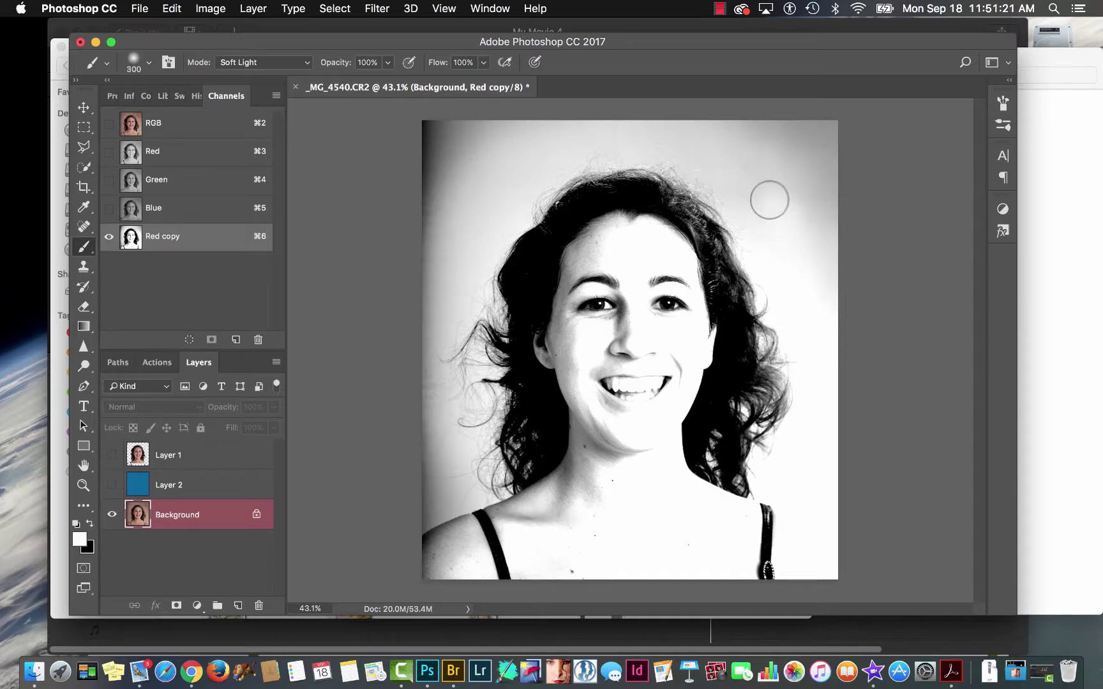
{"action": "mouse_move", "coordinate": [771, 197]}
{"action": "left_mouse_down"}
{"action": "mouse_move", "coordinate": [689, 151]}
{"action": "mouse_move", "coordinate": [597, 126]}
{"action": "mouse_move", "coordinate": [568, 134]}
{"action": "mouse_move", "coordinate": [478, 193]}
{"action": "mouse_move", "coordinate": [421, 358]}
{"action": "mouse_move", "coordinate": [447, 134]}
{"action": "mouse_move", "coordinate": [554, 135]}
{"action": "mouse_move", "coordinate": [502, 154]}
{"action": "left_mouse_up"}
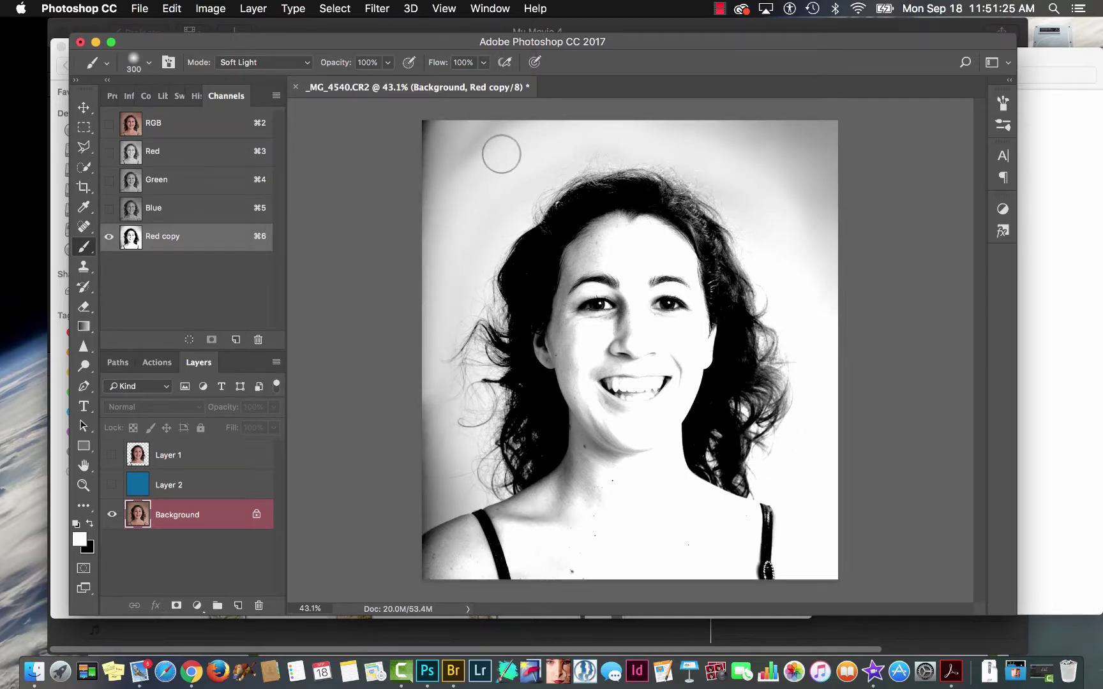
- Revert both brush strokes through the history back to the Levels state and return to the channels
{"action": "left_click", "coordinate": [196, 96]}
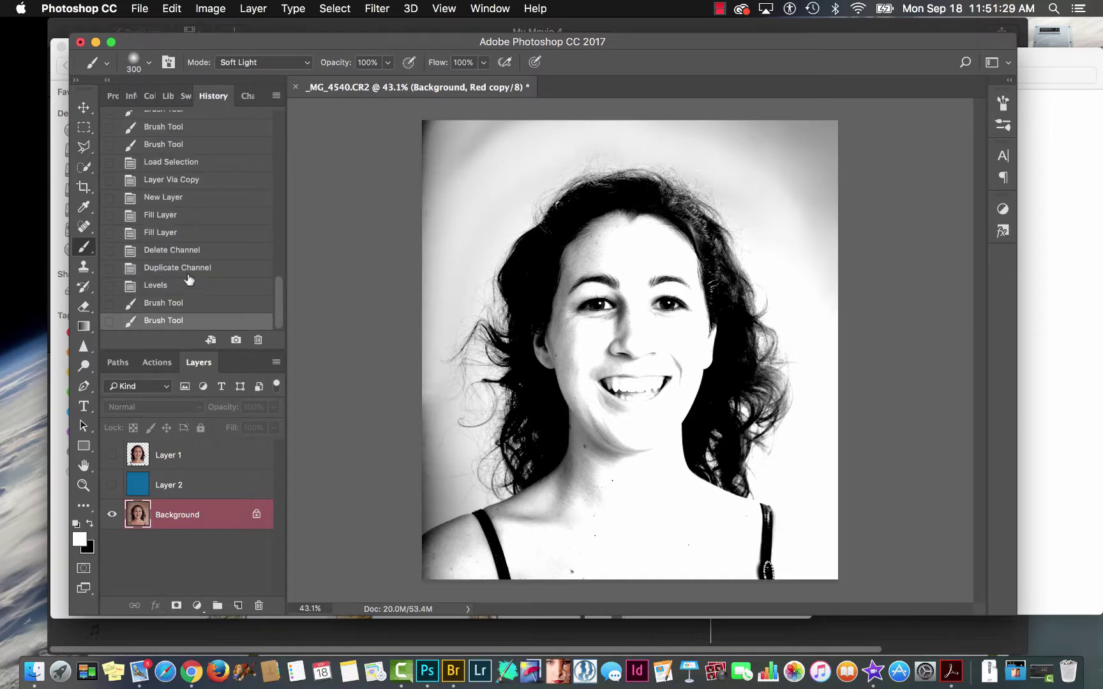
{"action": "left_click", "coordinate": [189, 286]}
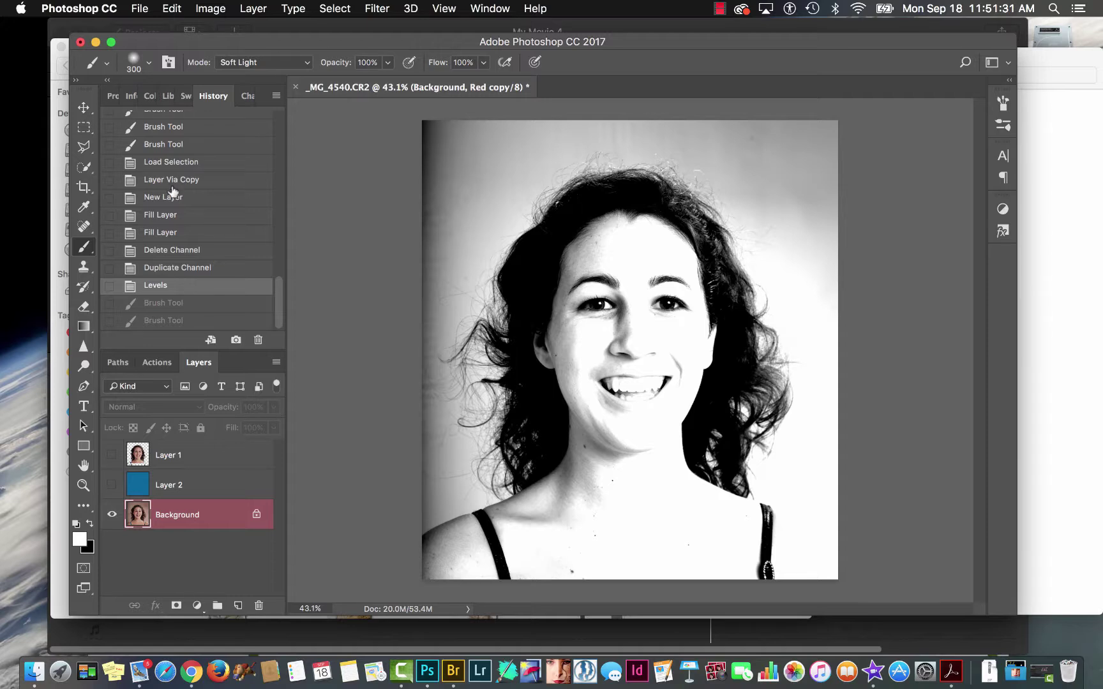
{"action": "left_click", "coordinate": [243, 97]}
- Apply a second Levels adjustment to Red copy to lighten the background further while keeping the hair dark
{"action": "key", "text": "super+l"}
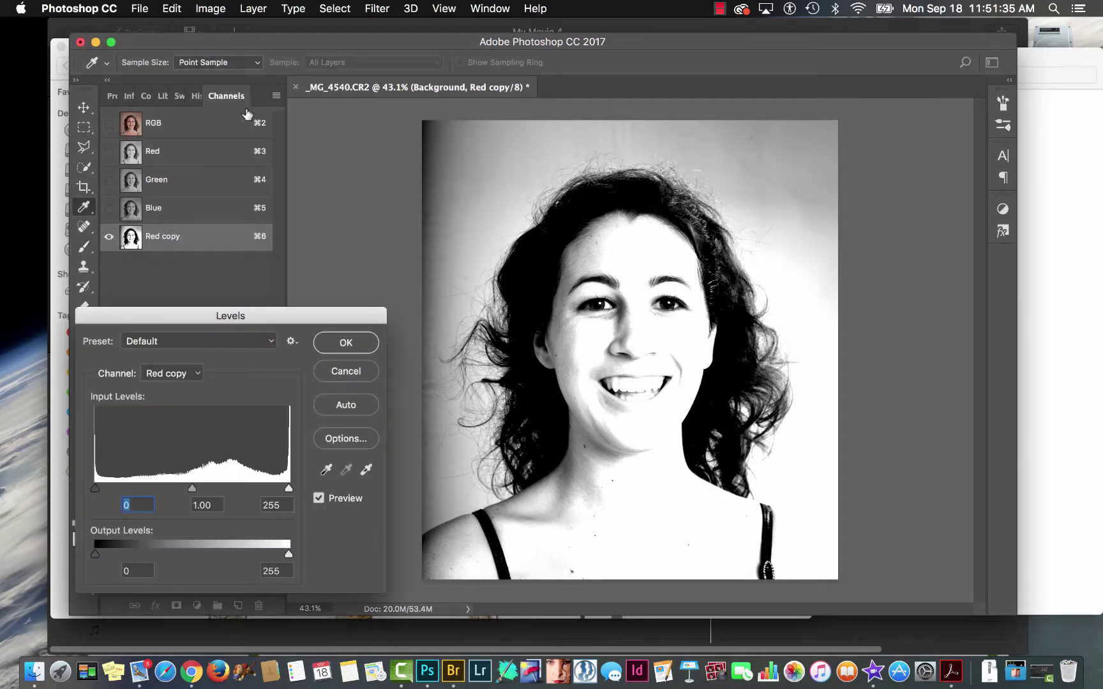
{"action": "left_click_drag", "start_coordinate": [288, 488], "coordinate": [235, 483]}
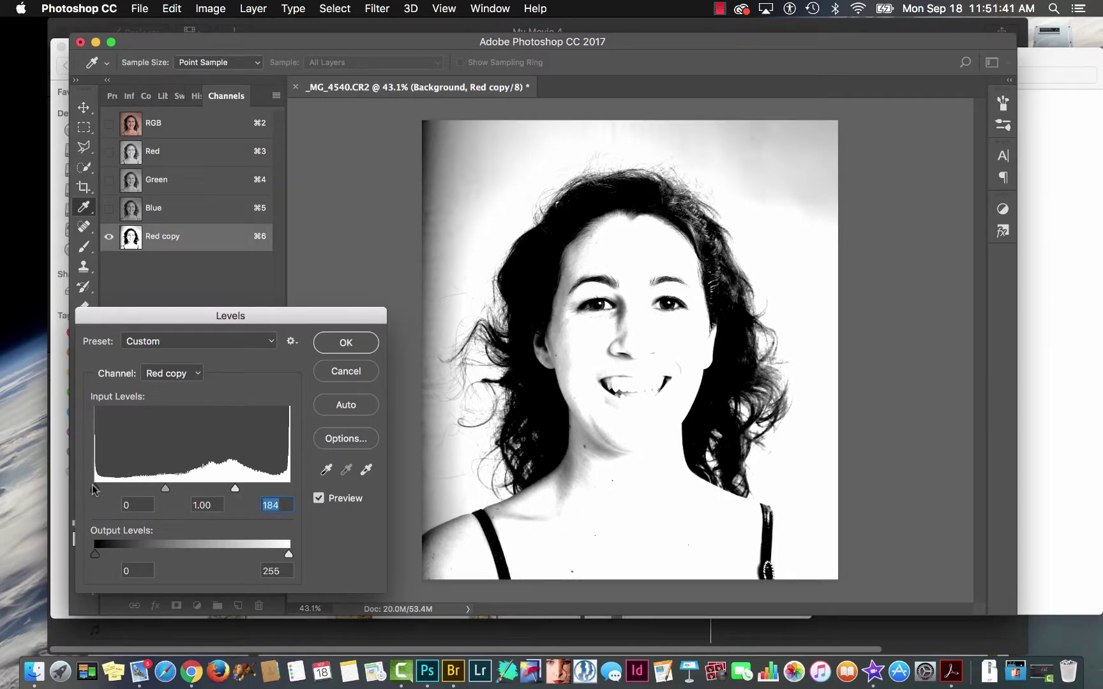
{"action": "mouse_move", "coordinate": [95, 487]}
{"action": "left_mouse_down"}
{"action": "mouse_move", "coordinate": [129, 485]}
{"action": "mouse_move", "coordinate": [108, 487]}
{"action": "left_mouse_up"}
{"action": "left_click_drag", "start_coordinate": [234, 489], "coordinate": [172, 486]}
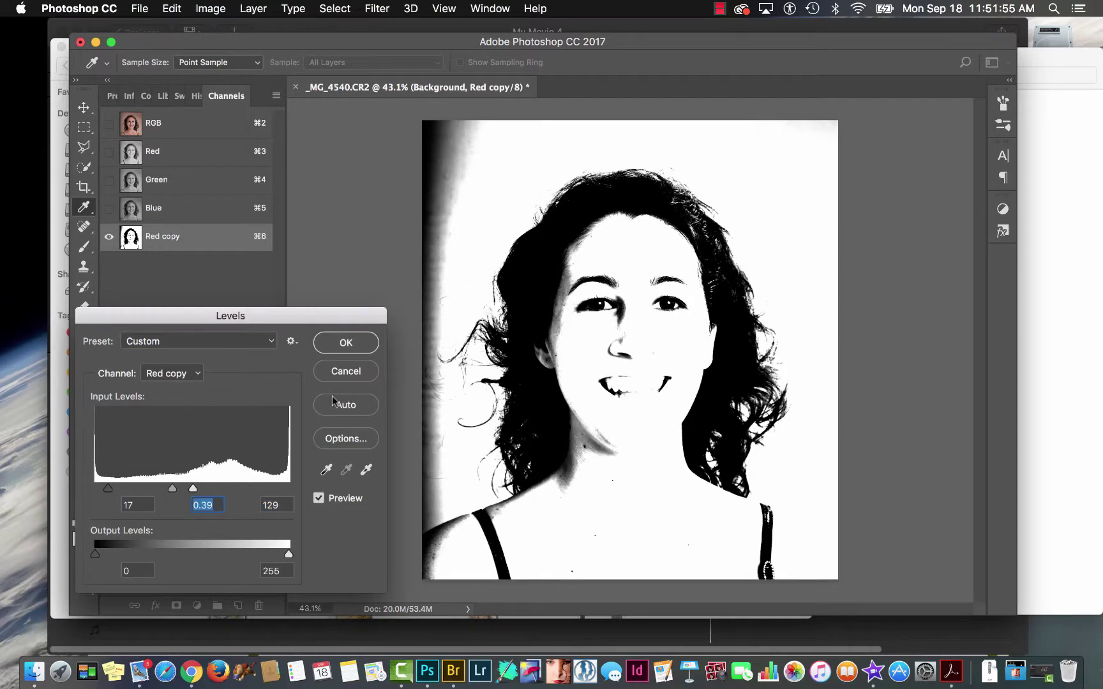
{"action": "mouse_move", "coordinate": [108, 488]}
{"action": "left_mouse_down"}
{"action": "mouse_move", "coordinate": [121, 486]}
{"action": "mouse_move", "coordinate": [102, 488]}
{"action": "left_mouse_up"}
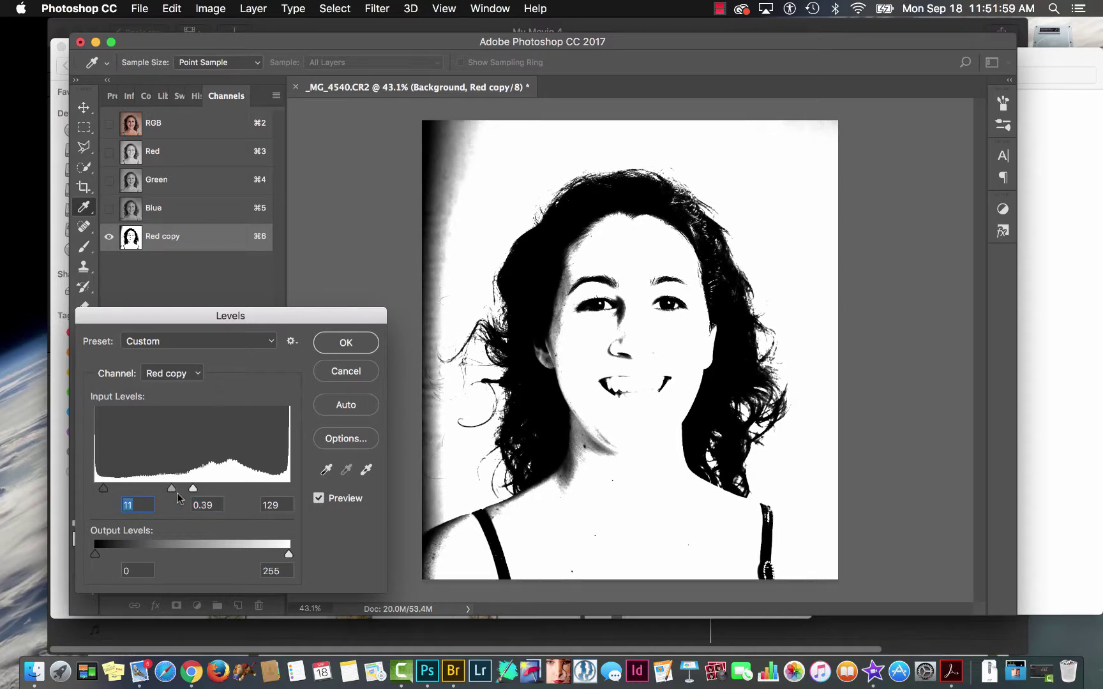
{"action": "mouse_move", "coordinate": [194, 488]}
{"action": "left_mouse_down"}
{"action": "mouse_move", "coordinate": [231, 483]}
{"action": "mouse_move", "coordinate": [172, 488]}
{"action": "left_mouse_up"}
{"action": "left_click", "coordinate": [344, 343]}
- Paint the remaining grey background around the hair white with the Soft Light brush at size 700, reducing the brush to 400
{"action": "key", "text": "b"}
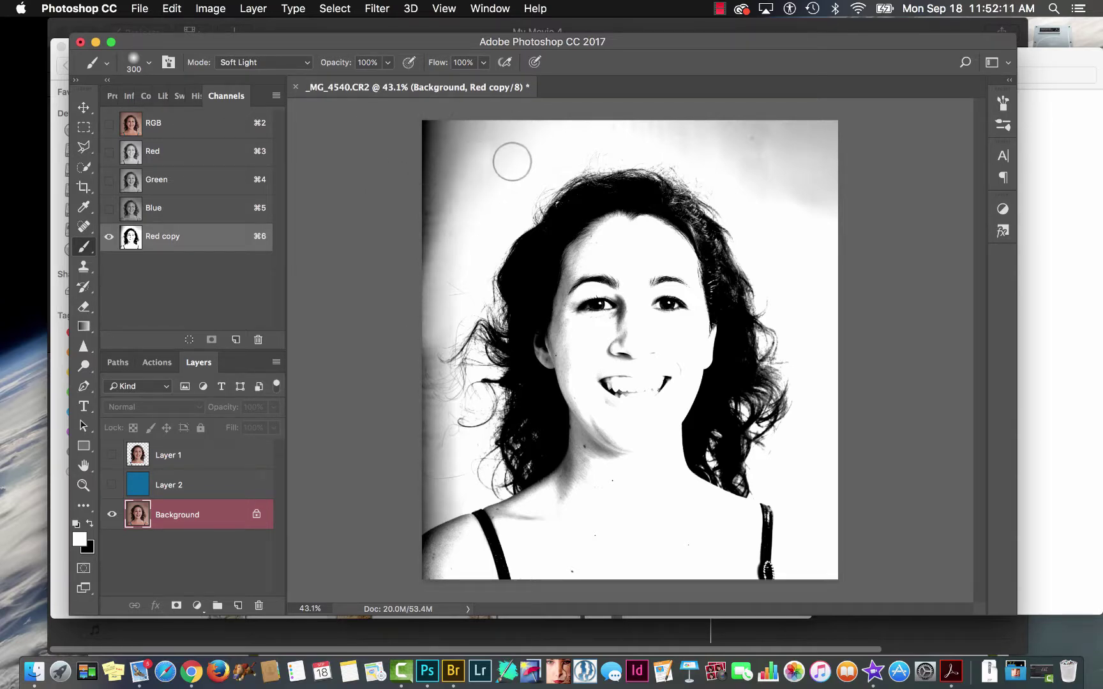
{"action": "key", "text": "bracketright"}
{"action": "key", "text": "bracketright"}
{"action": "key", "text": "bracketright"}
{"action": "key", "text": "bracketright"}
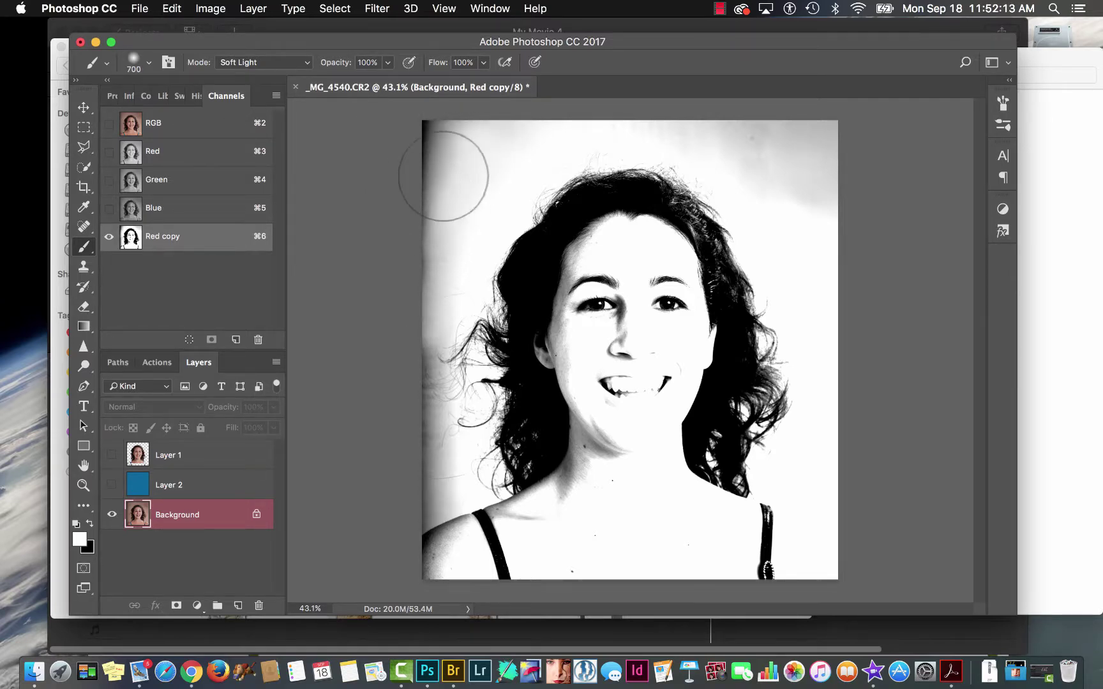
{"action": "mouse_move", "coordinate": [437, 150]}
{"action": "left_mouse_down"}
{"action": "mouse_move", "coordinate": [444, 233]}
{"action": "mouse_move", "coordinate": [434, 127]}
{"action": "mouse_move", "coordinate": [417, 148]}
{"action": "mouse_move", "coordinate": [421, 417]}
{"action": "mouse_move", "coordinate": [442, 425]}
{"action": "mouse_move", "coordinate": [425, 300]}
{"action": "mouse_move", "coordinate": [428, 364]}
{"action": "mouse_move", "coordinate": [424, 387]}
{"action": "mouse_move", "coordinate": [417, 305]}
{"action": "mouse_move", "coordinate": [414, 402]}
{"action": "mouse_move", "coordinate": [446, 486]}
{"action": "mouse_move", "coordinate": [434, 497]}
{"action": "mouse_move", "coordinate": [432, 432]}
{"action": "mouse_move", "coordinate": [432, 484]}
{"action": "mouse_move", "coordinate": [471, 422]}
{"action": "mouse_move", "coordinate": [422, 475]}
{"action": "mouse_move", "coordinate": [412, 527]}
{"action": "mouse_move", "coordinate": [425, 513]}
{"action": "mouse_move", "coordinate": [400, 529]}
{"action": "left_mouse_up"}
{"action": "key", "text": "bracketleft"}
{"action": "key", "text": "bracketleft"}
{"action": "key", "text": "bracketleft"}
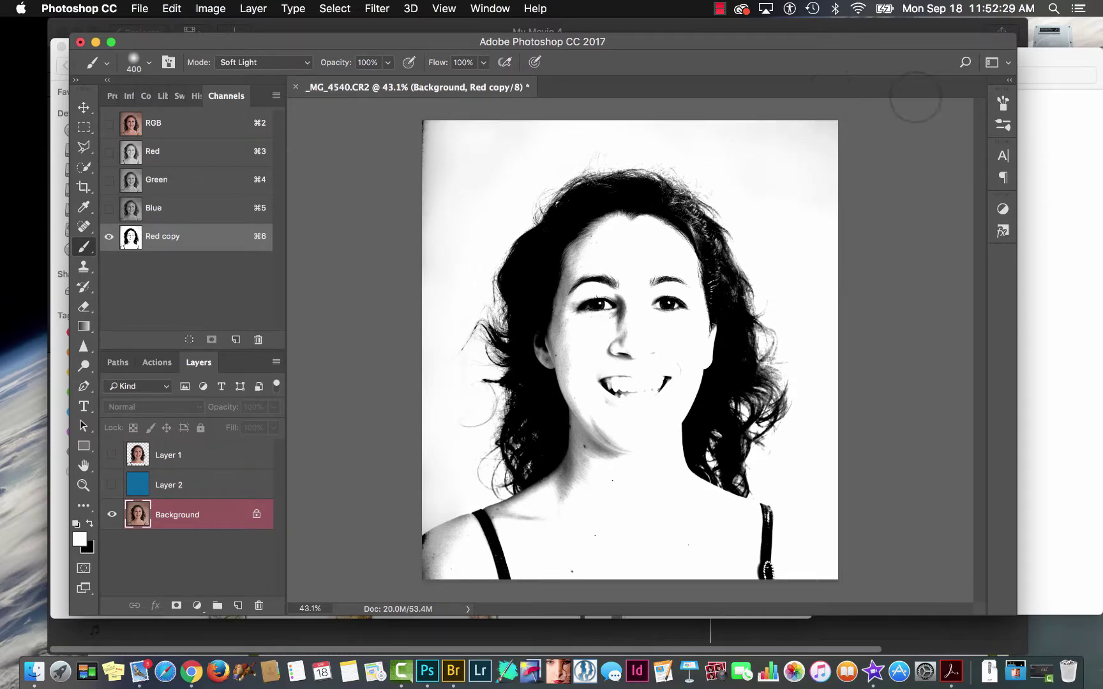
- Set the foreground color to black and the brush opacity to 50%, and compare Red copy with the original Red channel
{"action": "key", "text": "x"}
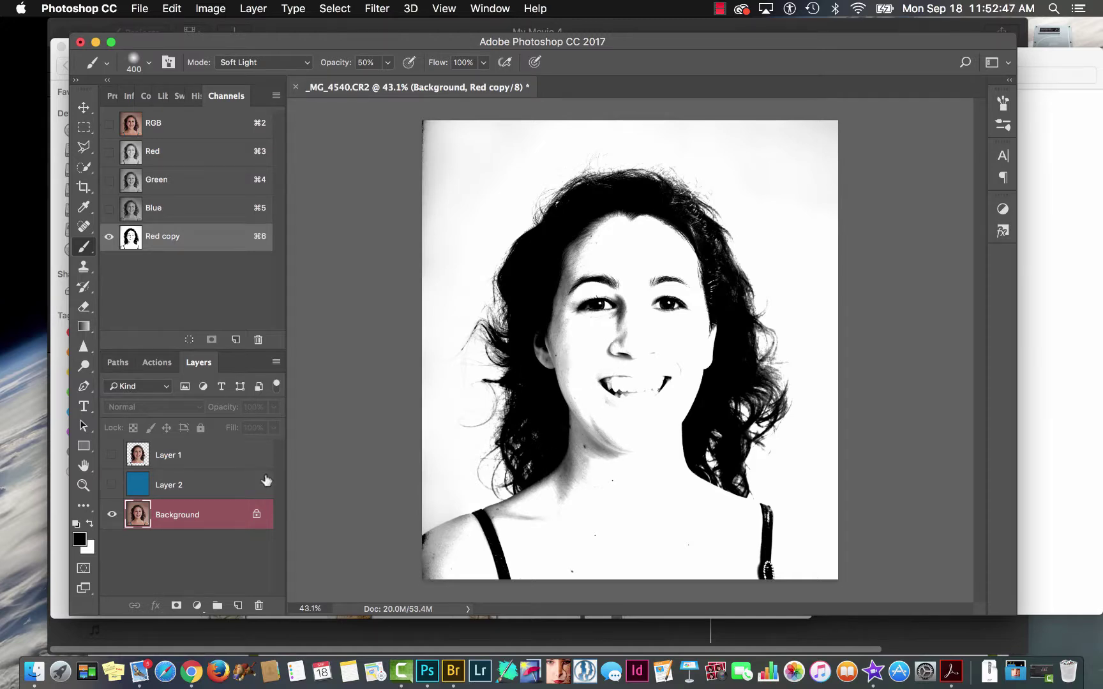
{"action": "left_click", "coordinate": [159, 153]}
{"action": "left_click", "coordinate": [150, 236]}
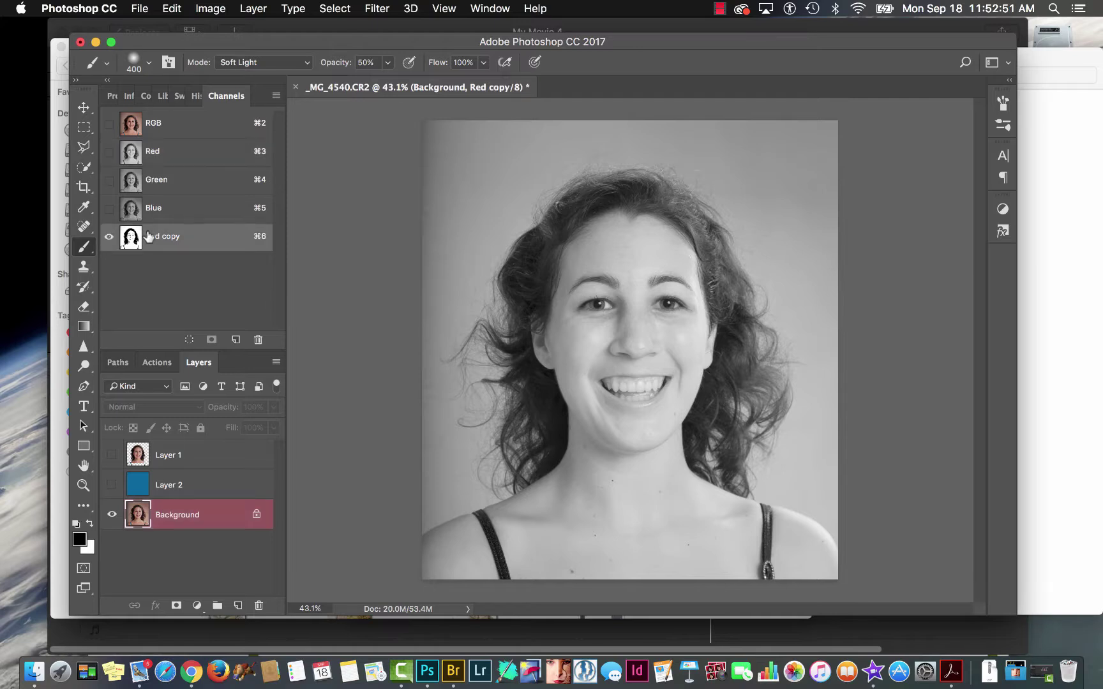
- Draw a freehand Lasso selection on Red copy through the inner hair, enclosing the face and neck
{"action": "key", "text": "l"}
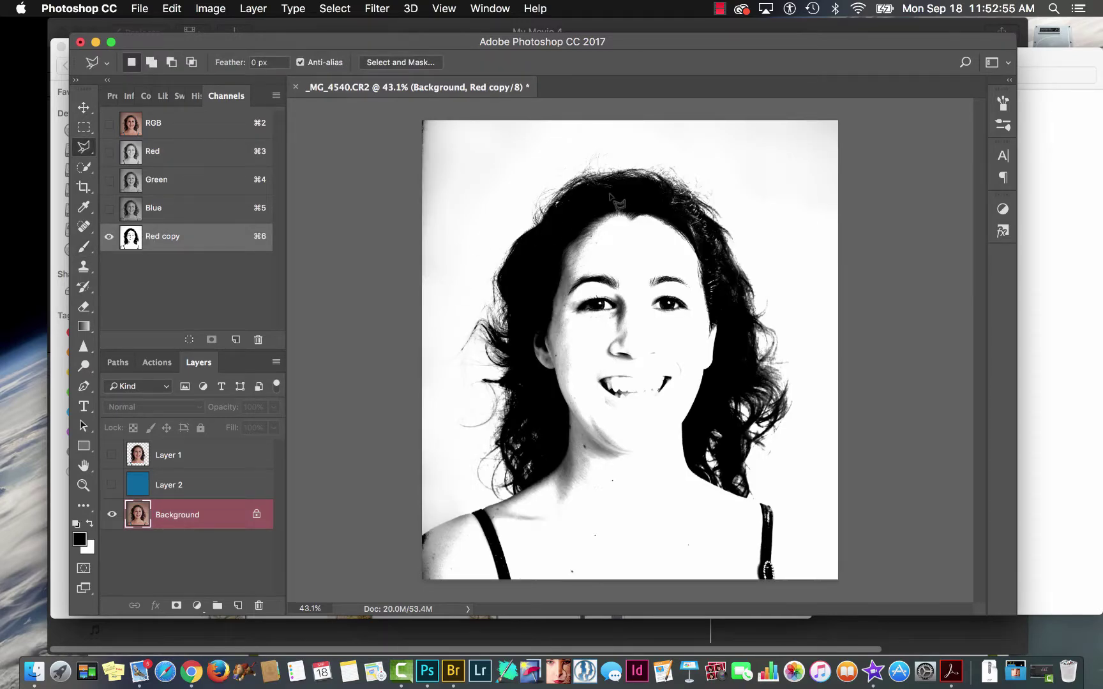
{"action": "key", "text": "shift+l"}
{"action": "key", "text": "shift+l"}
{"action": "mouse_move", "coordinate": [611, 197]}
{"action": "left_mouse_down"}
{"action": "mouse_move", "coordinate": [565, 233]}
{"action": "mouse_move", "coordinate": [530, 297]}
{"action": "mouse_move", "coordinate": [522, 357]}
{"action": "mouse_move", "coordinate": [541, 415]}
{"action": "mouse_move", "coordinate": [547, 504]}
{"action": "mouse_move", "coordinate": [603, 538]}
{"action": "mouse_move", "coordinate": [682, 469]}
{"action": "mouse_move", "coordinate": [718, 396]}
{"action": "mouse_move", "coordinate": [728, 325]}
{"action": "mouse_move", "coordinate": [728, 284]}
{"action": "mouse_move", "coordinate": [692, 233]}
{"action": "mouse_move", "coordinate": [609, 197]}
{"action": "left_mouse_up"}
{"action": "key", "text": "alt"}
{"action": "key", "text": "alt"}
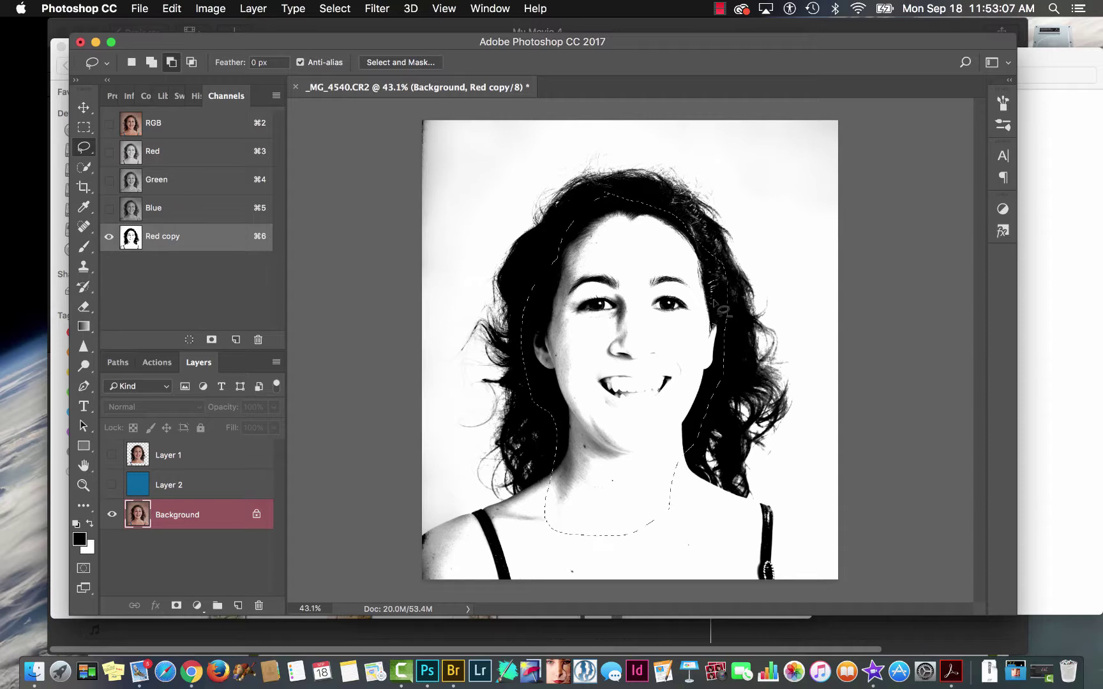
- Fill the selected face and neck with black, and paint the remaining light gaps in the upper hair black with a Normal brush at 100% opacity
{"action": "key", "text": "alt+BackSpace"}
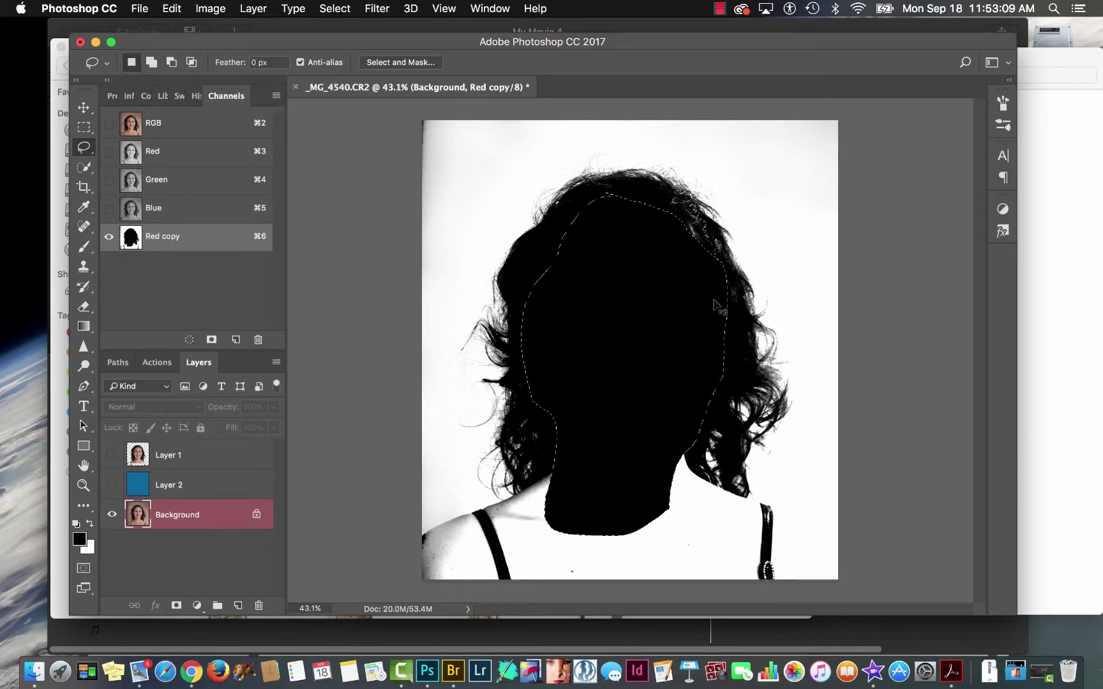
{"action": "key", "text": "super+d"}
{"action": "key", "text": "b"}
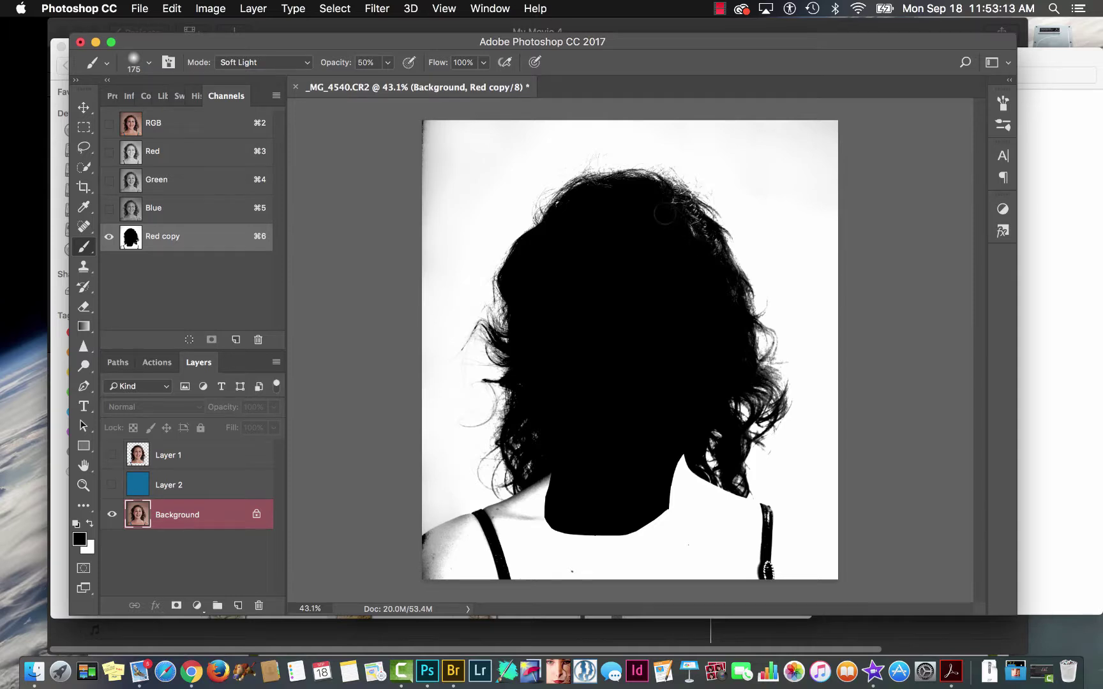
{"action": "left_click", "coordinate": [288, 69]}
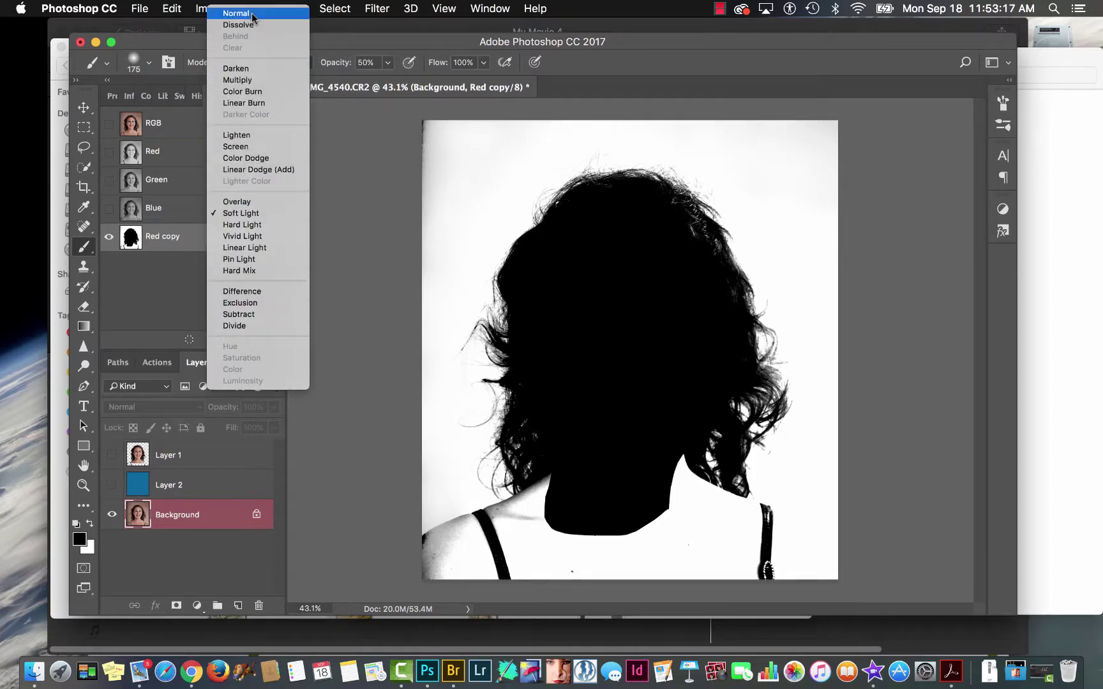
{"action": "left_click", "coordinate": [254, 13]}
{"action": "left_click_drag", "start_coordinate": [664, 205], "coordinate": [696, 230]}
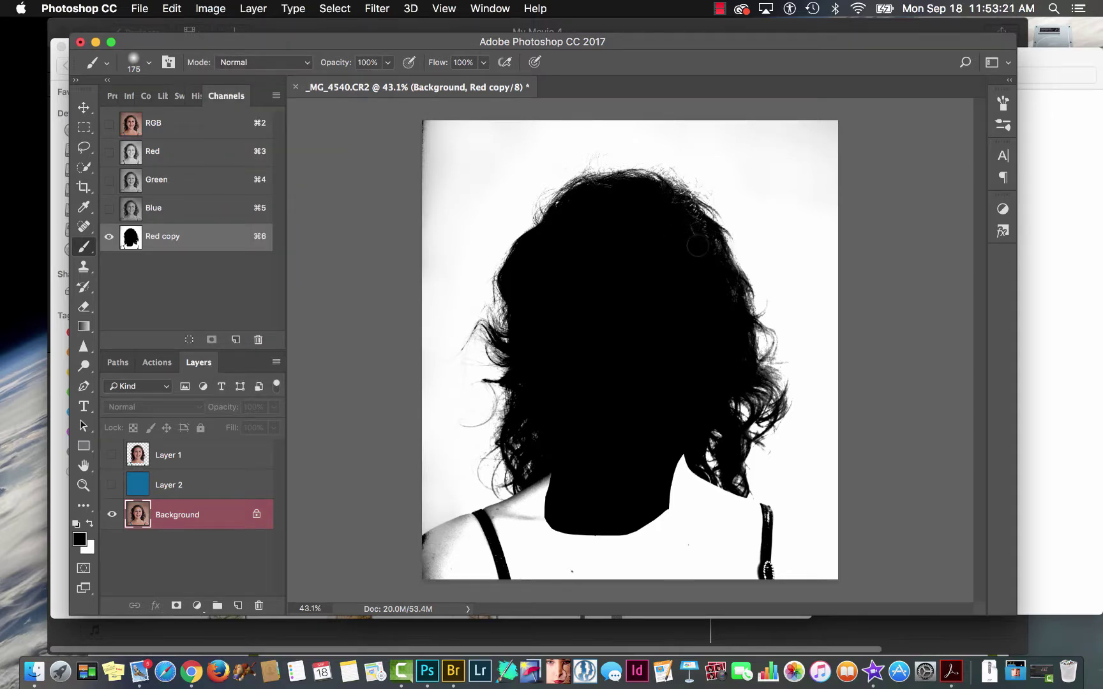
{"action": "mouse_move", "coordinate": [694, 230]}
{"action": "left_mouse_down"}
{"action": "mouse_move", "coordinate": [696, 214]}
{"action": "mouse_move", "coordinate": [681, 210]}
{"action": "left_mouse_up"}
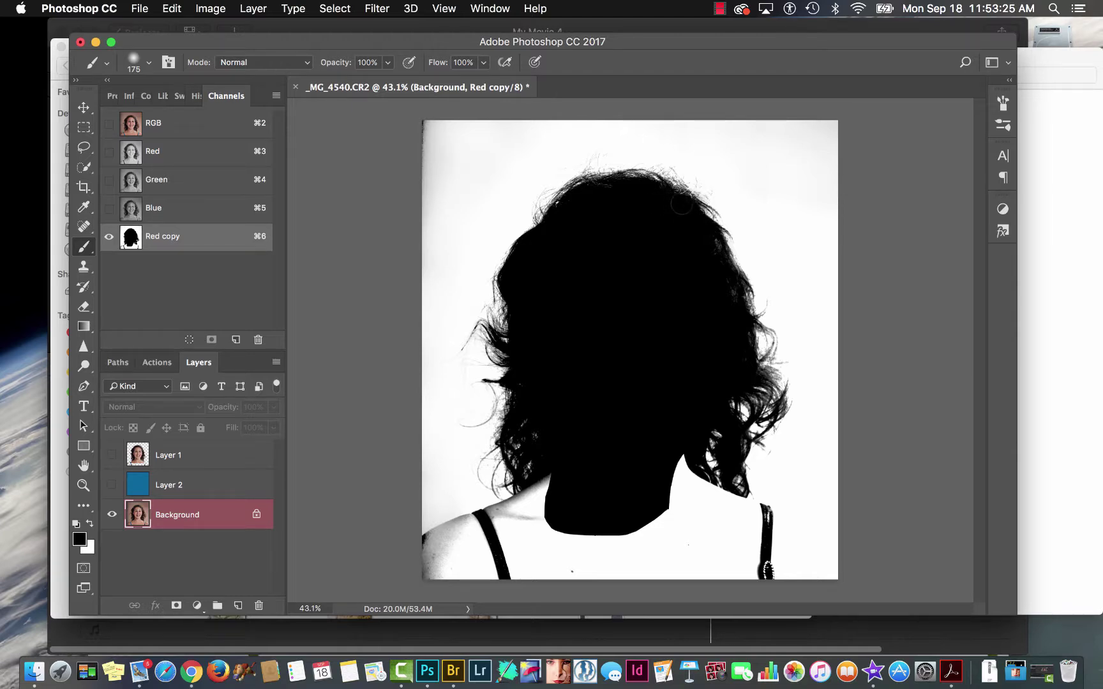
{"action": "left_click_drag", "start_coordinate": [693, 228], "coordinate": [717, 266]}
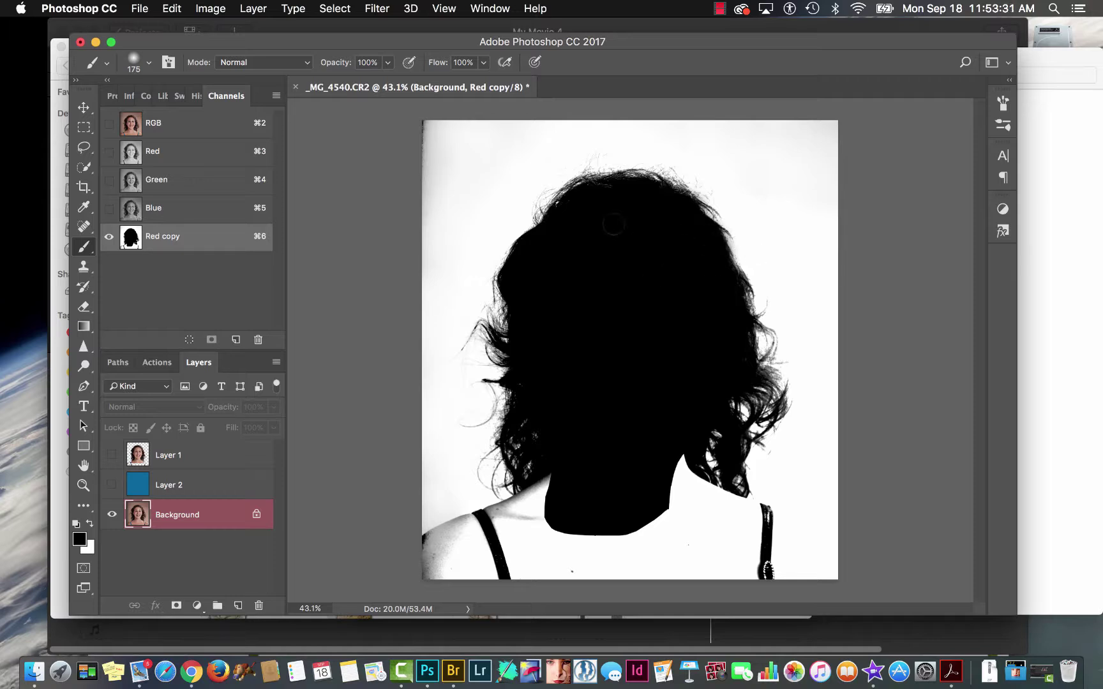
- Brush white in Soft Light mode along the upper-right hair edge of Red copy to clean the background around the strands
{"action": "left_click", "coordinate": [252, 63]}
{"action": "left_click", "coordinate": [241, 261]}
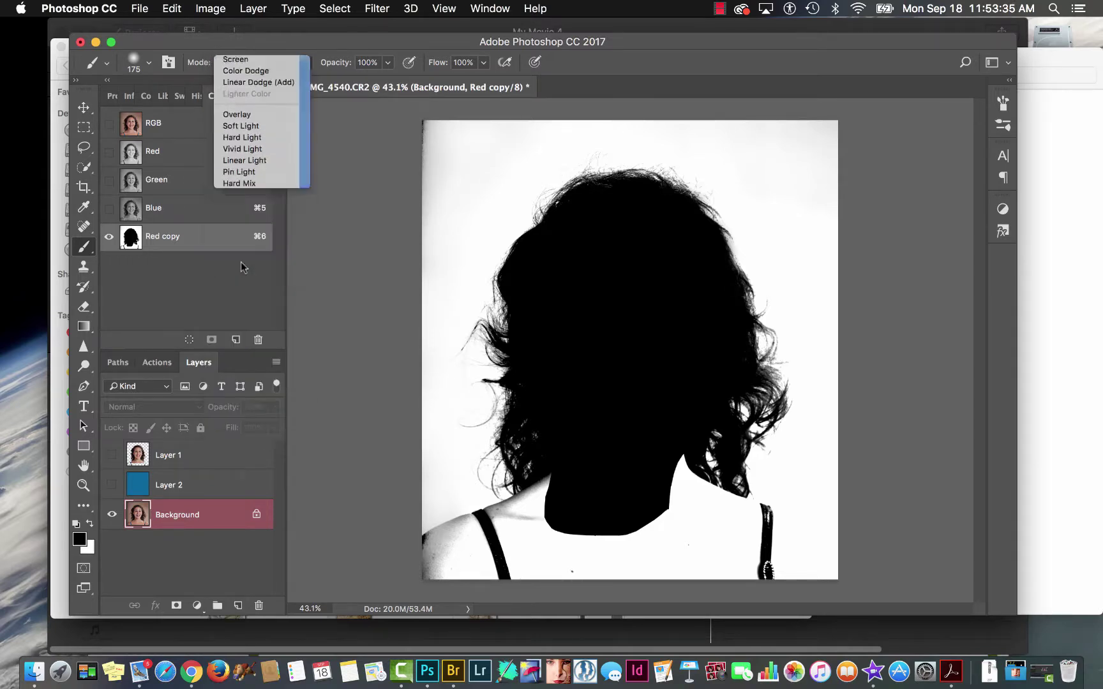
{"action": "key", "text": "x"}
{"action": "mouse_move", "coordinate": [666, 200]}
{"action": "left_mouse_down"}
{"action": "mouse_move", "coordinate": [716, 213]}
{"action": "mouse_move", "coordinate": [697, 186]}
{"action": "mouse_move", "coordinate": [733, 224]}
{"action": "mouse_move", "coordinate": [742, 246]}
{"action": "mouse_move", "coordinate": [730, 252]}
{"action": "mouse_move", "coordinate": [730, 235]}
{"action": "left_mouse_up"}
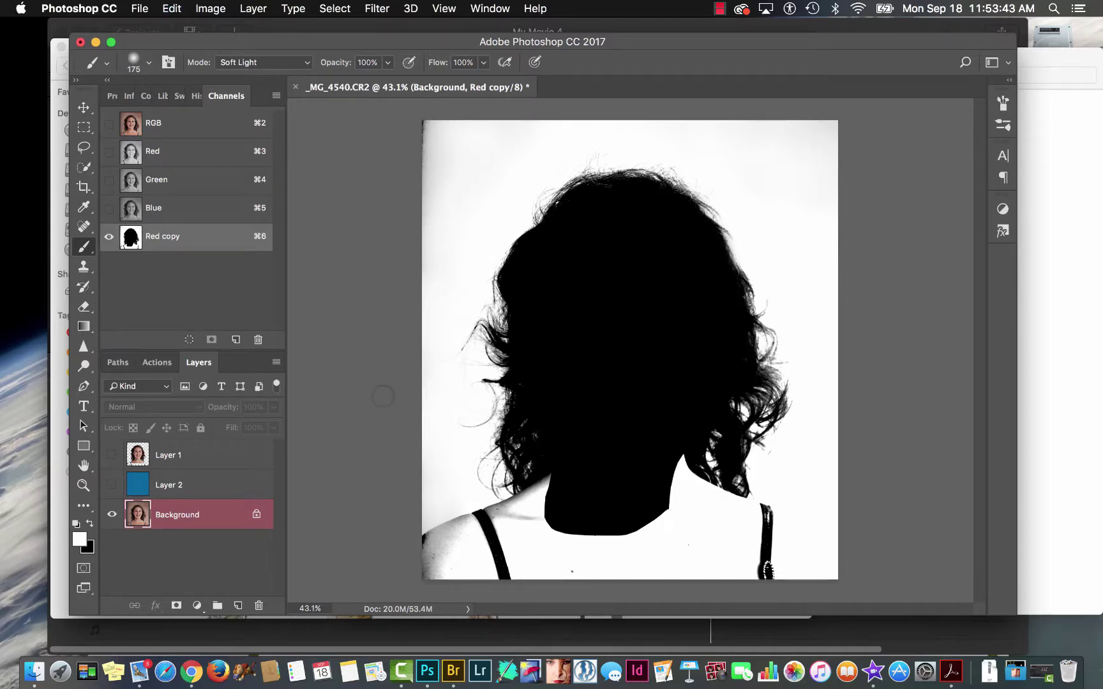
- Select the neck, shoulders and chest in the RGB composite with Quick Selection, and save the selection as a new alpha channel
{"action": "left_click", "coordinate": [158, 123]}
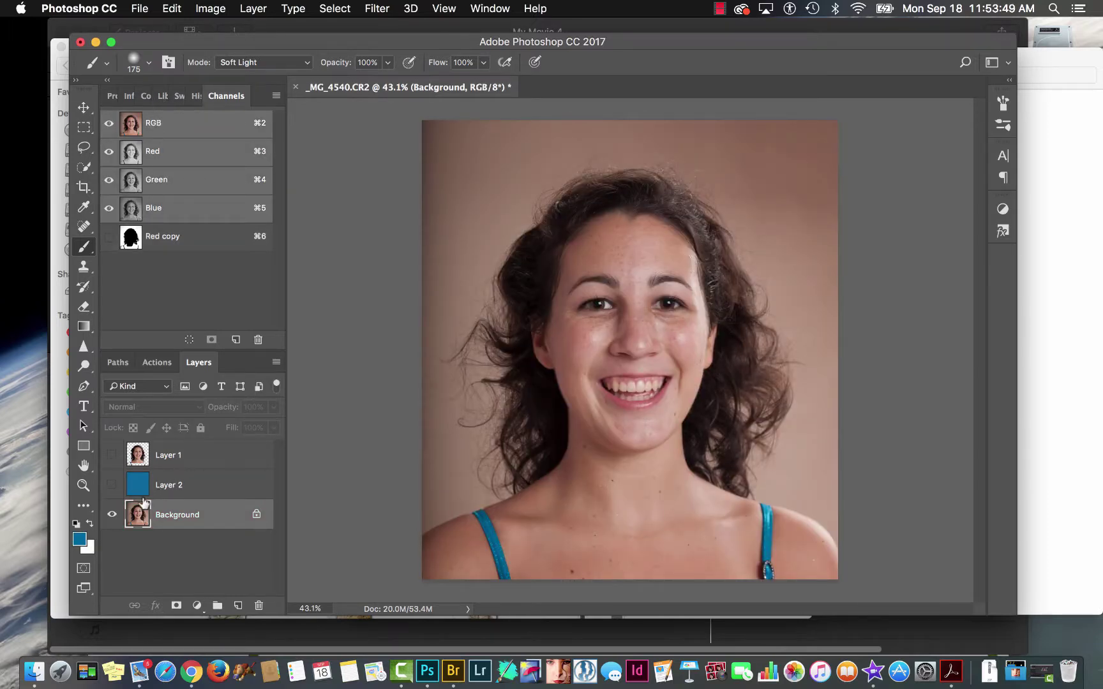
{"action": "key", "text": "w"}
{"action": "key", "text": "q"}
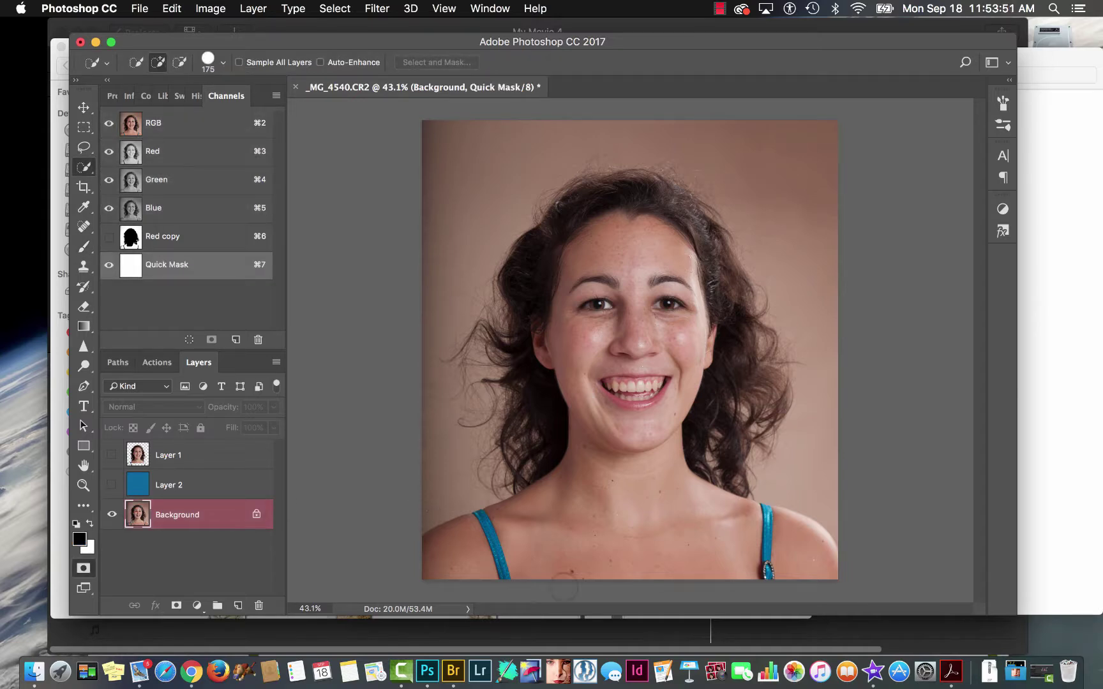
{"action": "mouse_move", "coordinate": [594, 567]}
{"action": "left_mouse_down"}
{"action": "mouse_move", "coordinate": [598, 453]}
{"action": "mouse_move", "coordinate": [542, 529]}
{"action": "mouse_move", "coordinate": [469, 566]}
{"action": "left_mouse_up"}
{"action": "key", "text": "super+d"}
{"action": "key", "text": "q"}
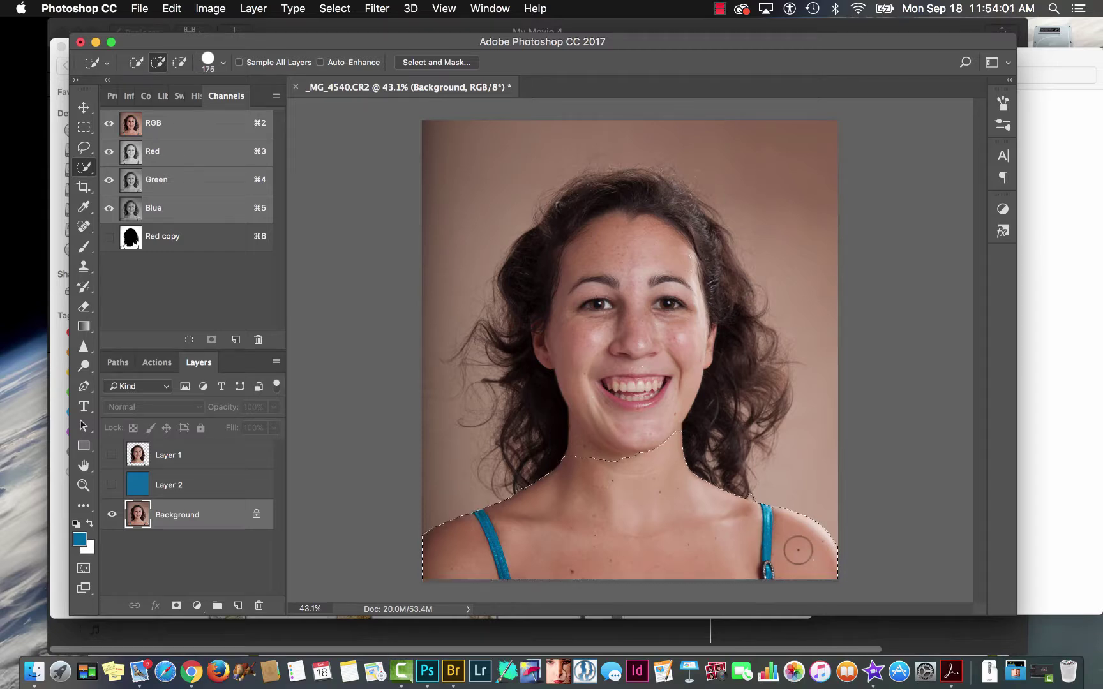
{"action": "key", "text": "alt"}
{"action": "left_click", "coordinate": [211, 341]}
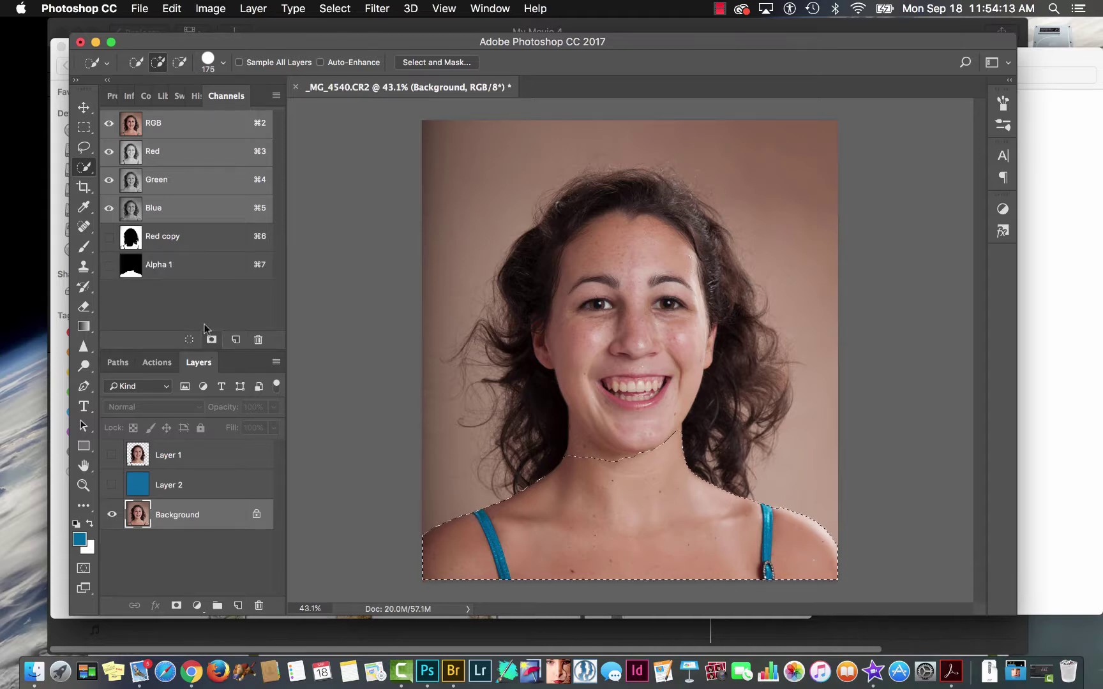
- Clear the selection and invert the Red copy channel
{"action": "left_click", "coordinate": [161, 235]}
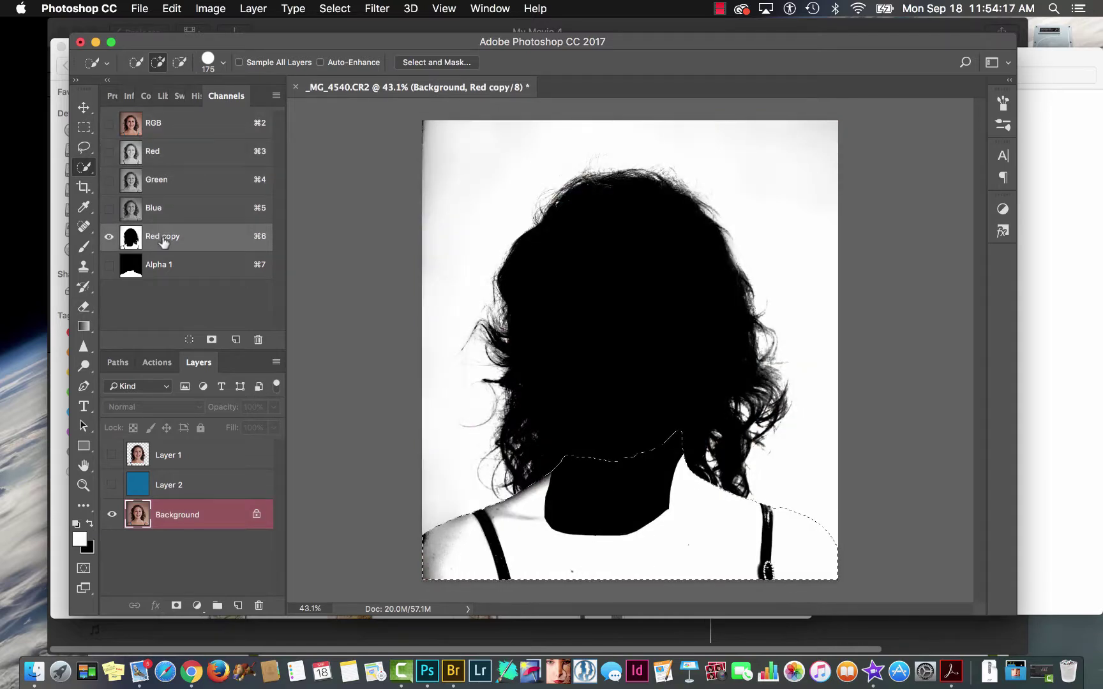
{"action": "key", "text": "super+d"}
{"action": "key", "text": "super+i"}
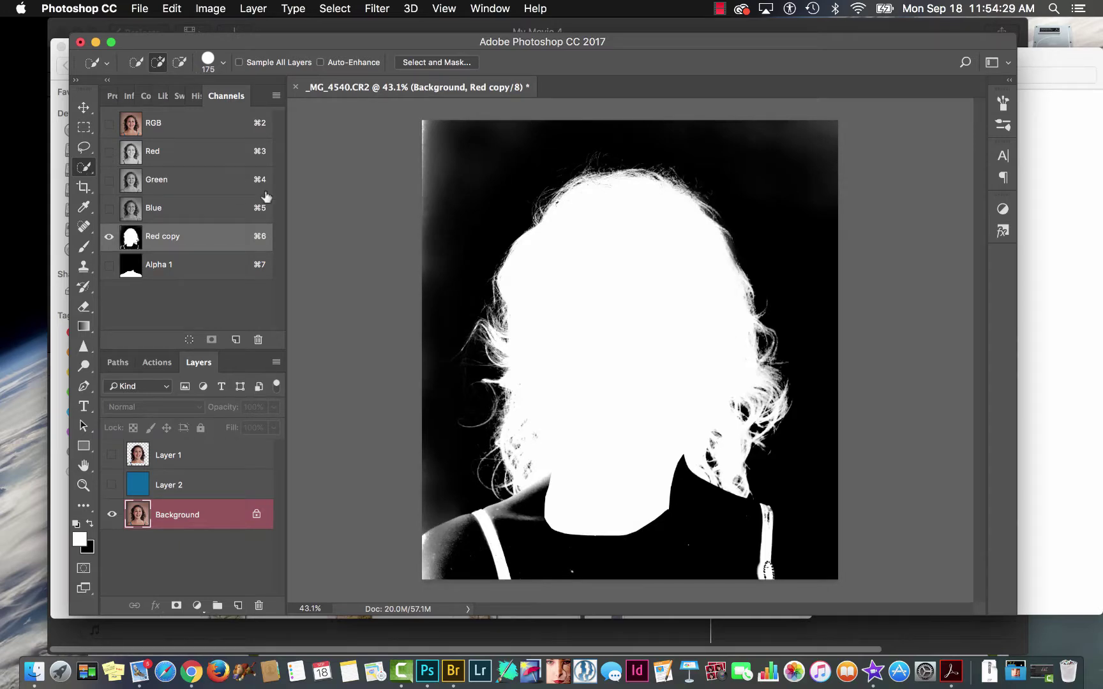
- Paint the grey left edge of the Red copy channel black with a Normal mode brush at size 400
{"action": "key", "text": "b"}
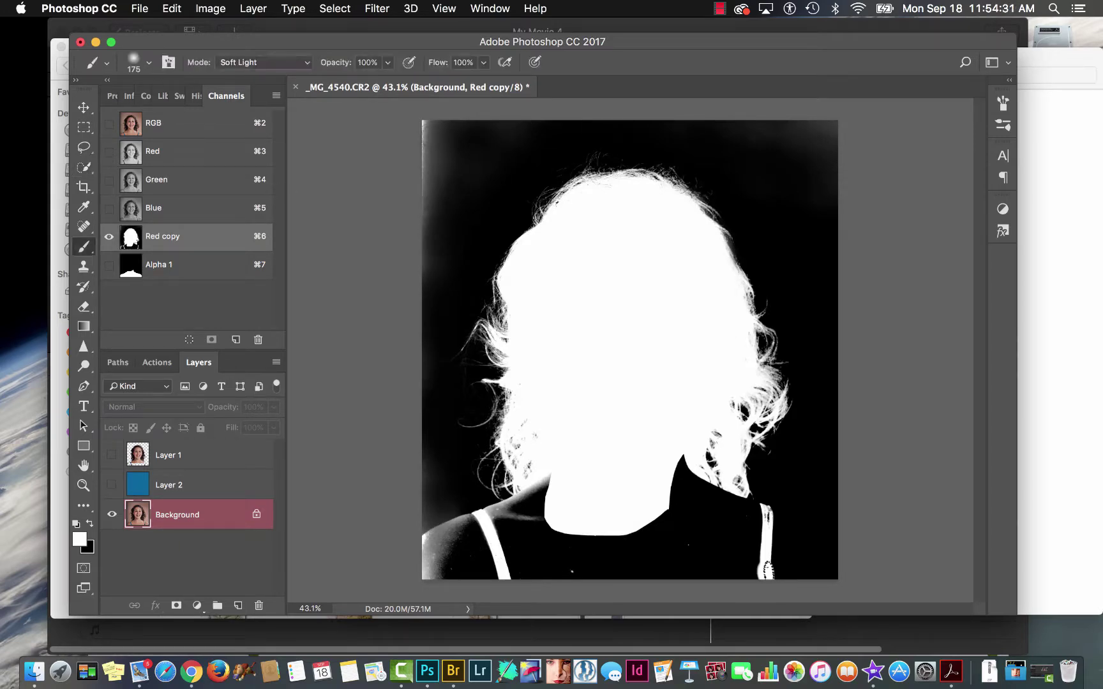
{"action": "key", "text": "x"}
{"action": "left_click", "coordinate": [307, 63]}
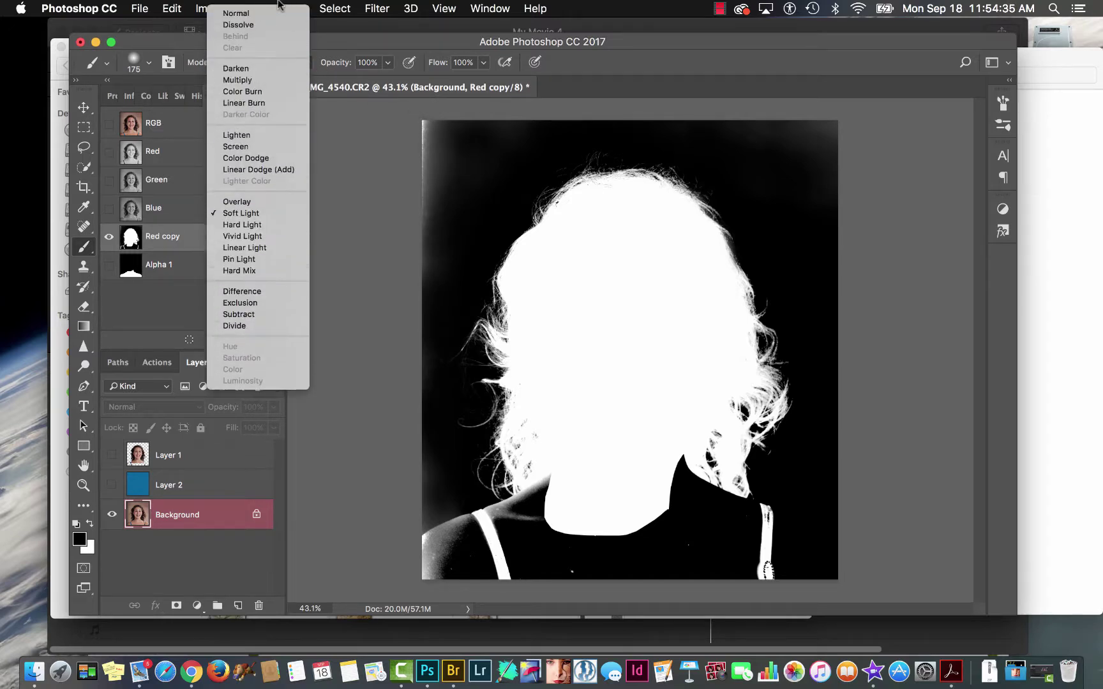
{"action": "left_click", "coordinate": [281, 10]}
{"action": "mouse_move", "coordinate": [439, 118]}
{"action": "left_mouse_down"}
{"action": "mouse_move", "coordinate": [416, 180]}
{"action": "mouse_move", "coordinate": [426, 322]}
{"action": "mouse_move", "coordinate": [474, 139]}
{"action": "mouse_move", "coordinate": [536, 132]}
{"action": "mouse_move", "coordinate": [432, 238]}
{"action": "mouse_move", "coordinate": [420, 490]}
{"action": "mouse_move", "coordinate": [447, 574]}
{"action": "left_mouse_up"}
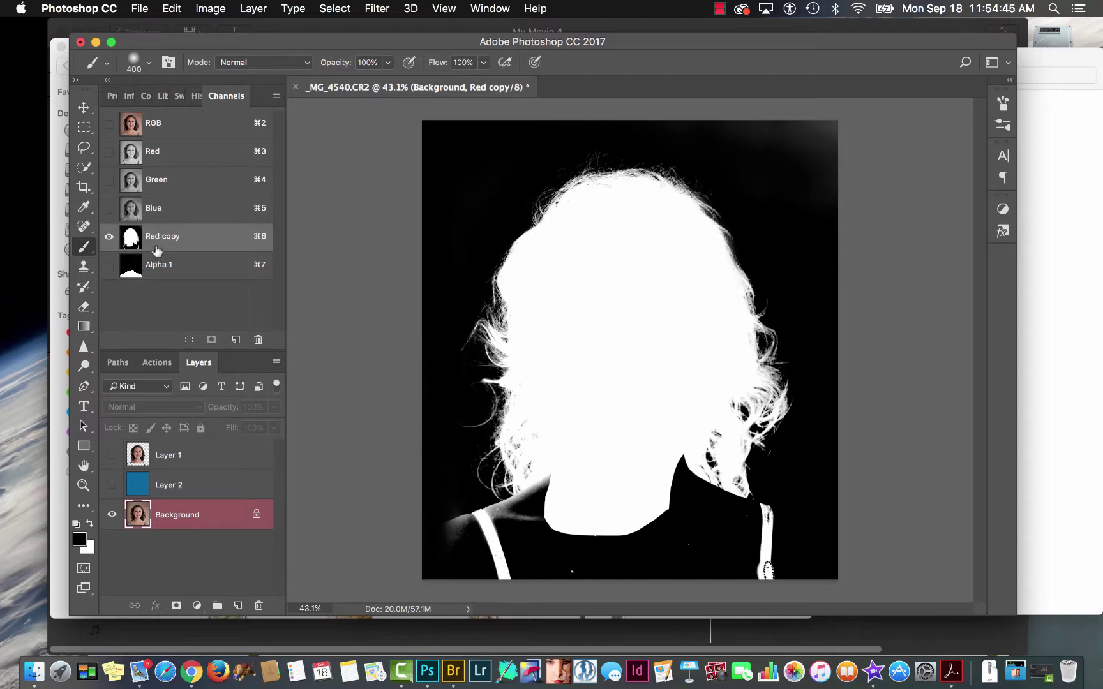
- Combine Red copy and Alpha 1 into a new channel using Calculations with Lighten blending at 100% opacity
{"action": "left_click", "coordinate": [213, 9]}
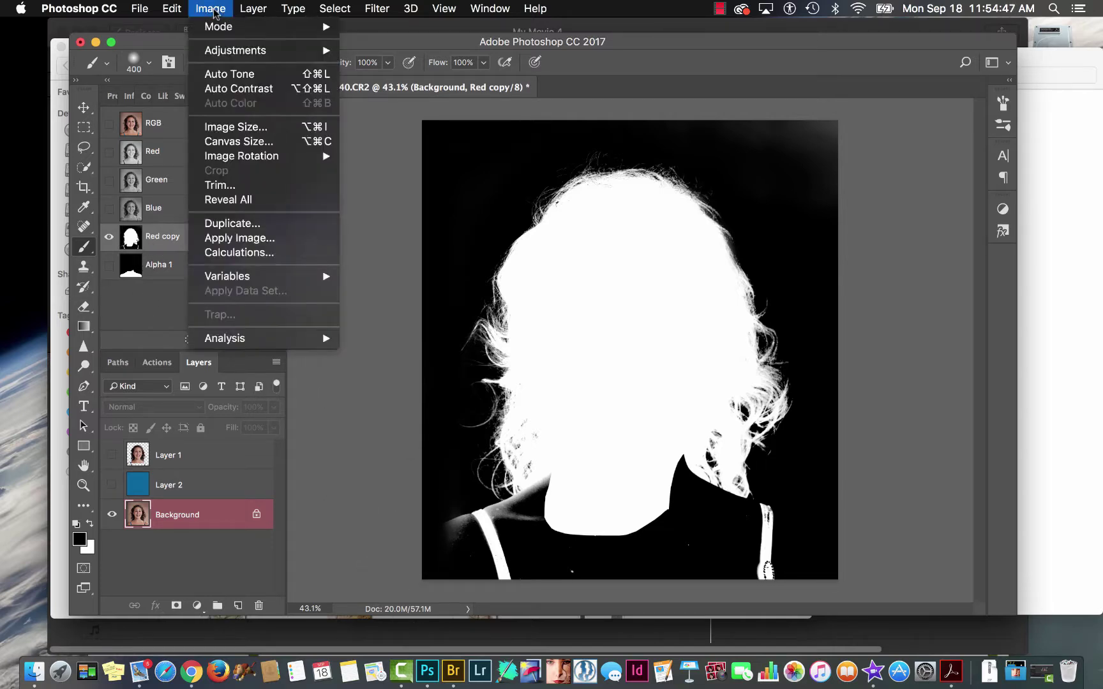
{"action": "left_click", "coordinate": [221, 253]}
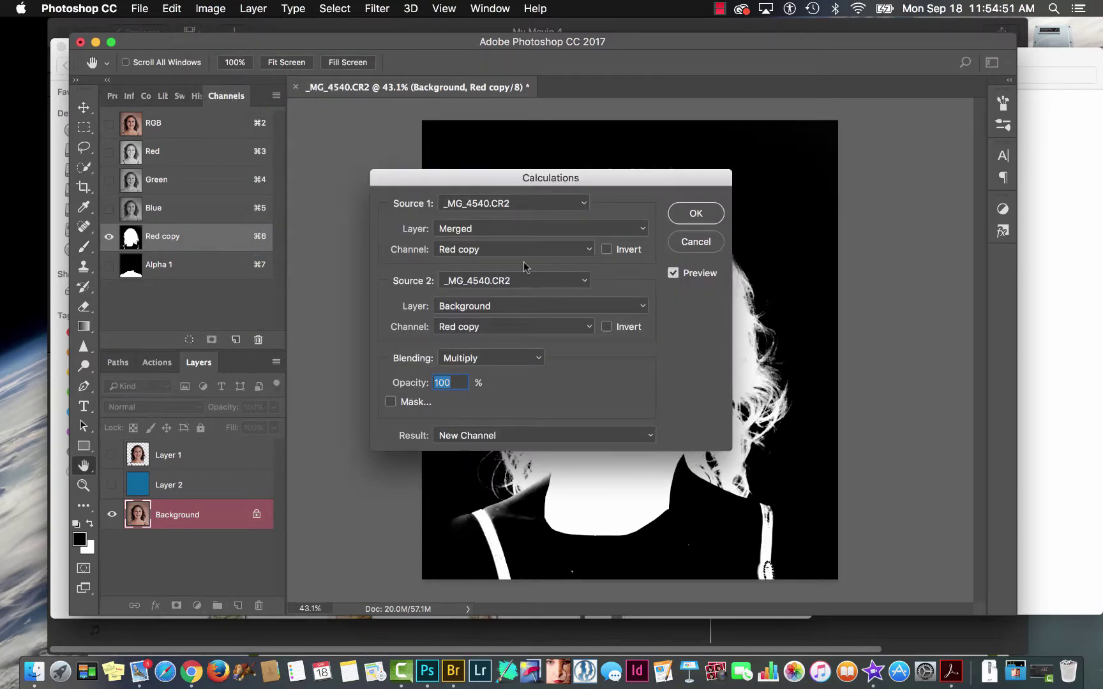
{"action": "left_click", "coordinate": [540, 325]}
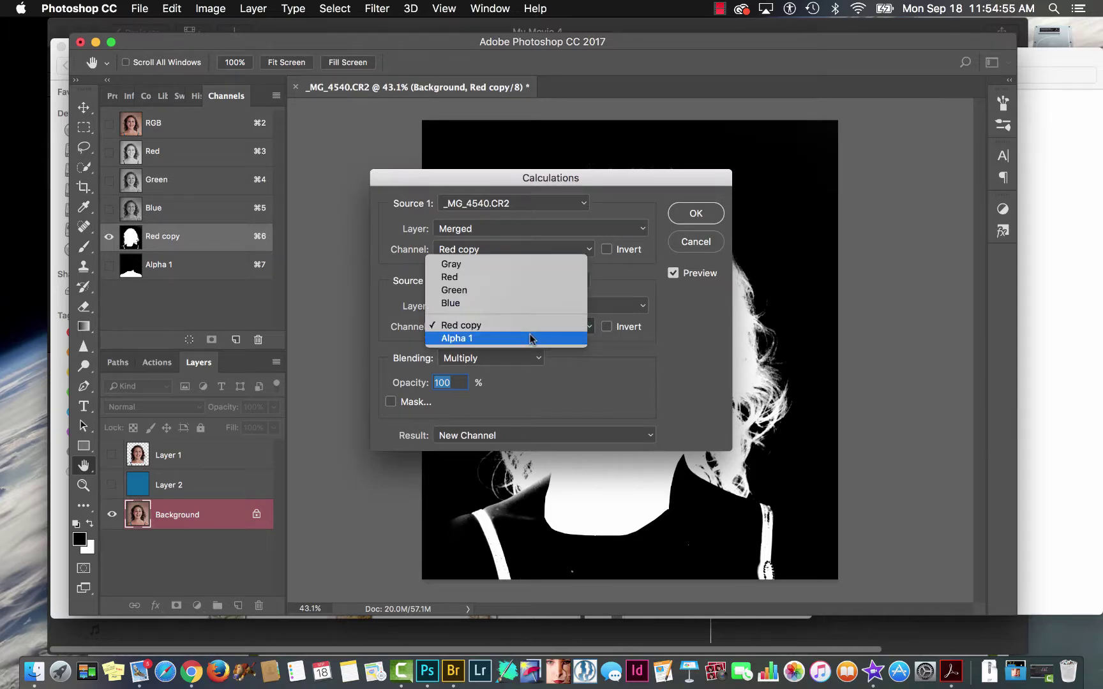
{"action": "left_click", "coordinate": [530, 338]}
{"action": "left_click", "coordinate": [512, 363]}
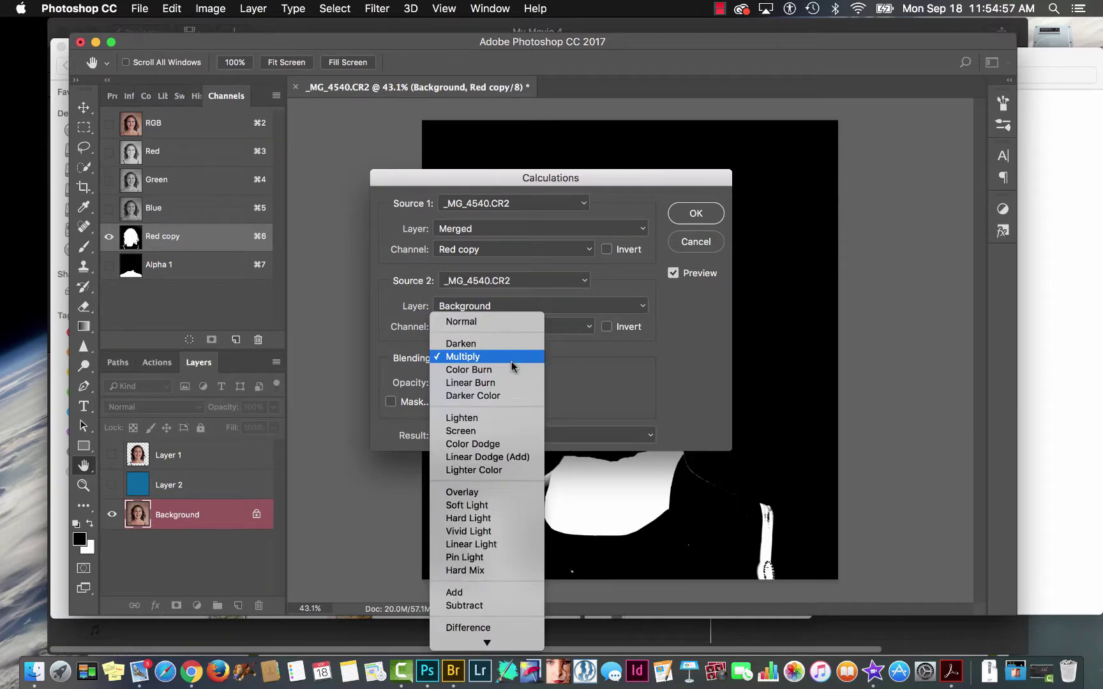
{"action": "left_click", "coordinate": [475, 420]}
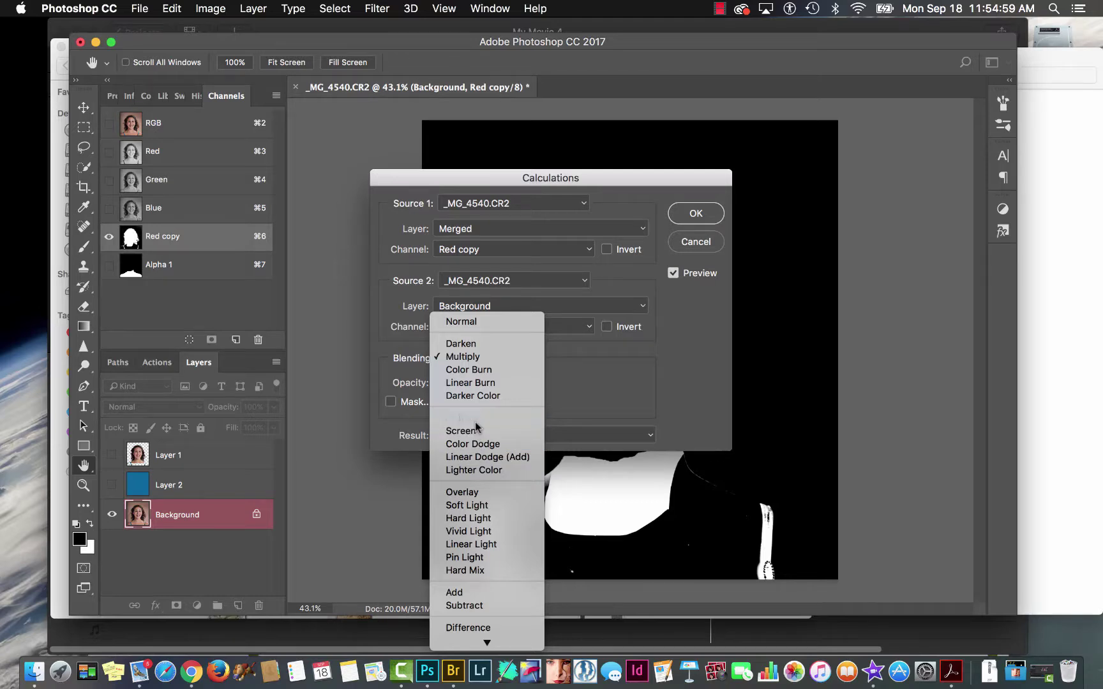
{"action": "left_click", "coordinate": [694, 215]}
- Move Red copy below Alpha 1, and paint the thin dark line between hair and right shoulder on Alpha 2 white with a size 40 brush
{"action": "key", "text": "b"}
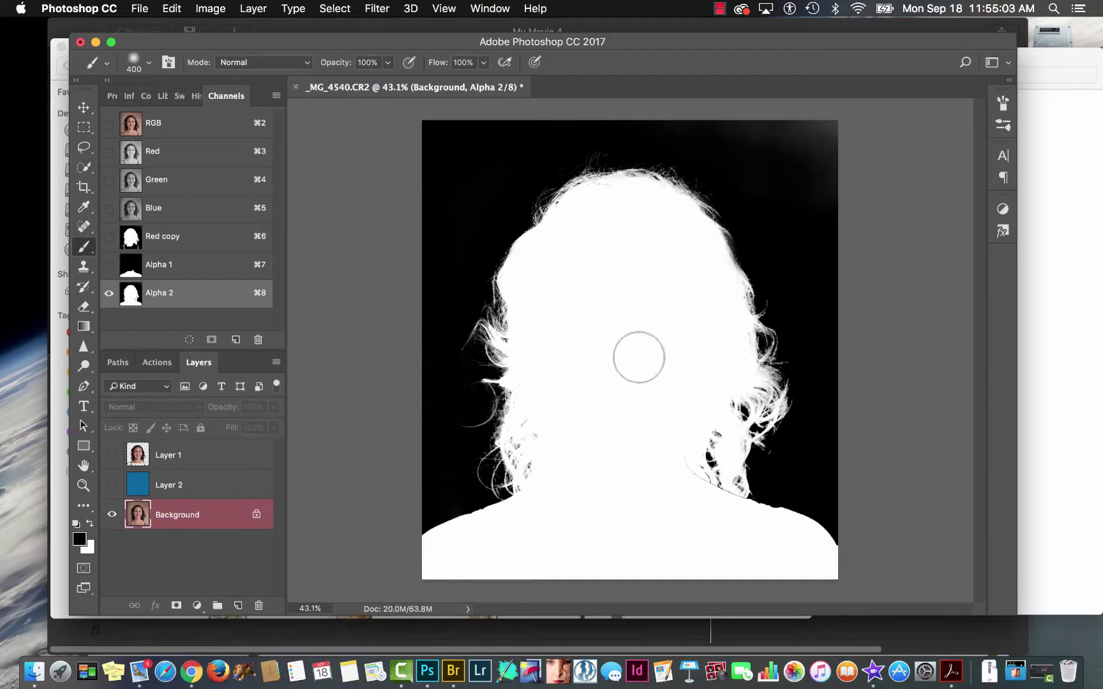
{"action": "key", "text": "bracketleft"}
{"action": "key", "text": "bracketleft"}
{"action": "key", "text": "bracketleft"}
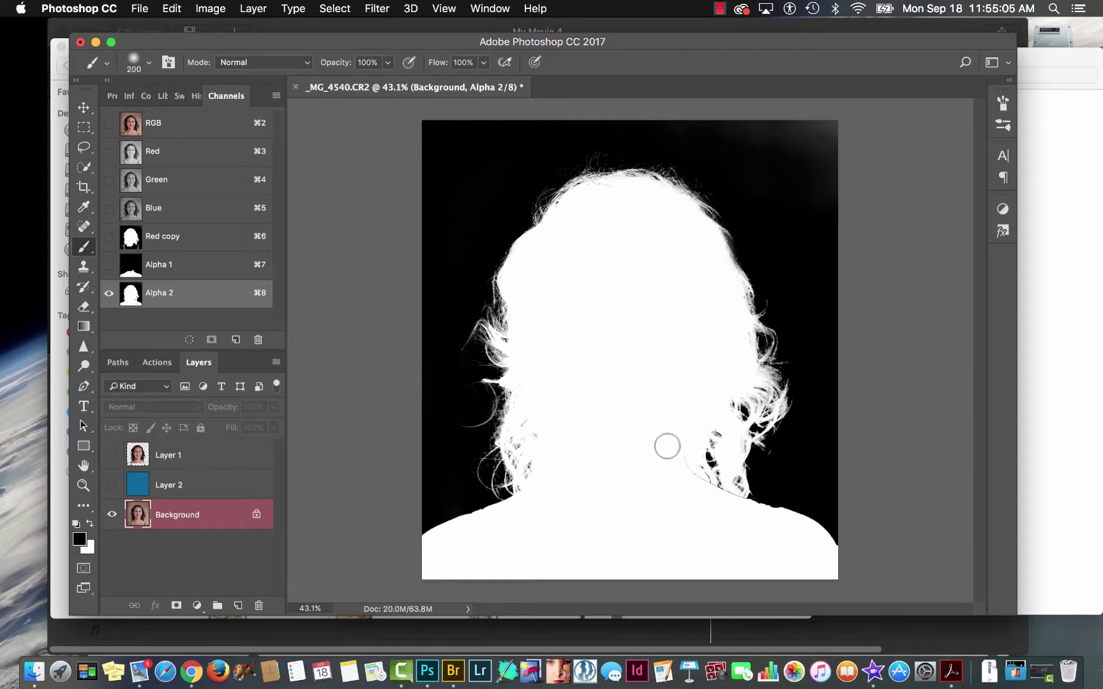
{"action": "left_click_drag", "start_coordinate": [159, 236], "coordinate": [160, 279]}
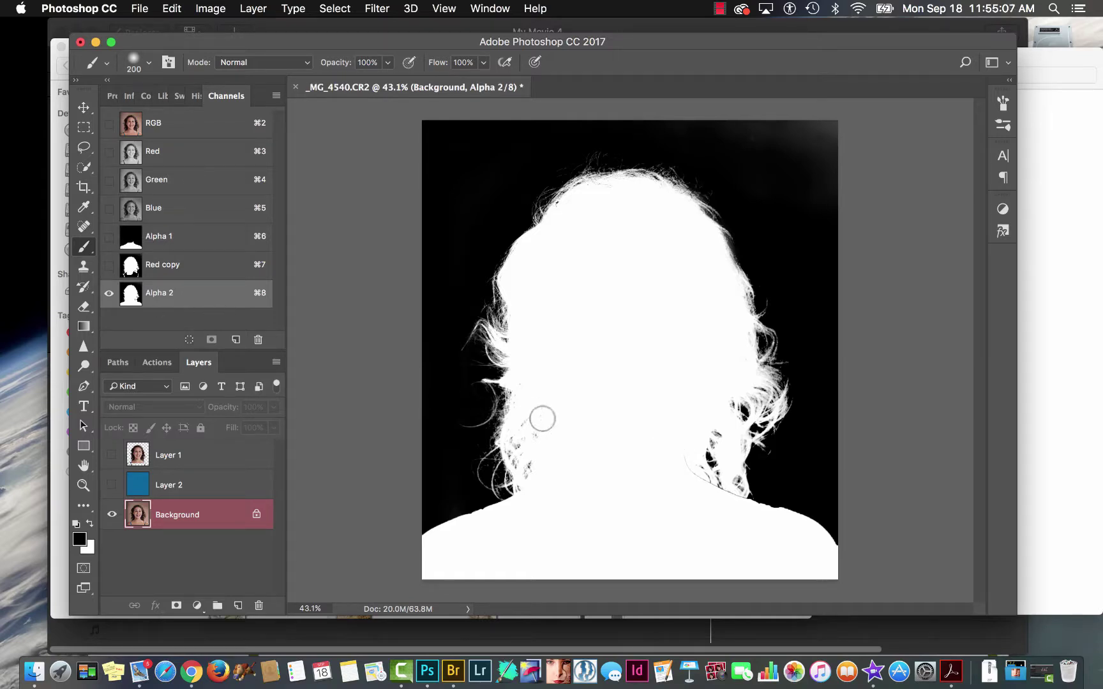
{"action": "key", "text": "bracketleft"}
{"action": "key", "text": "bracketleft"}
{"action": "key", "text": "bracketleft"}
{"action": "key", "text": "bracketleft"}
{"action": "key", "text": "bracketleft"}
{"action": "key", "text": "bracketleft"}
{"action": "key", "text": "bracketleft"}
{"action": "key", "text": "x"}
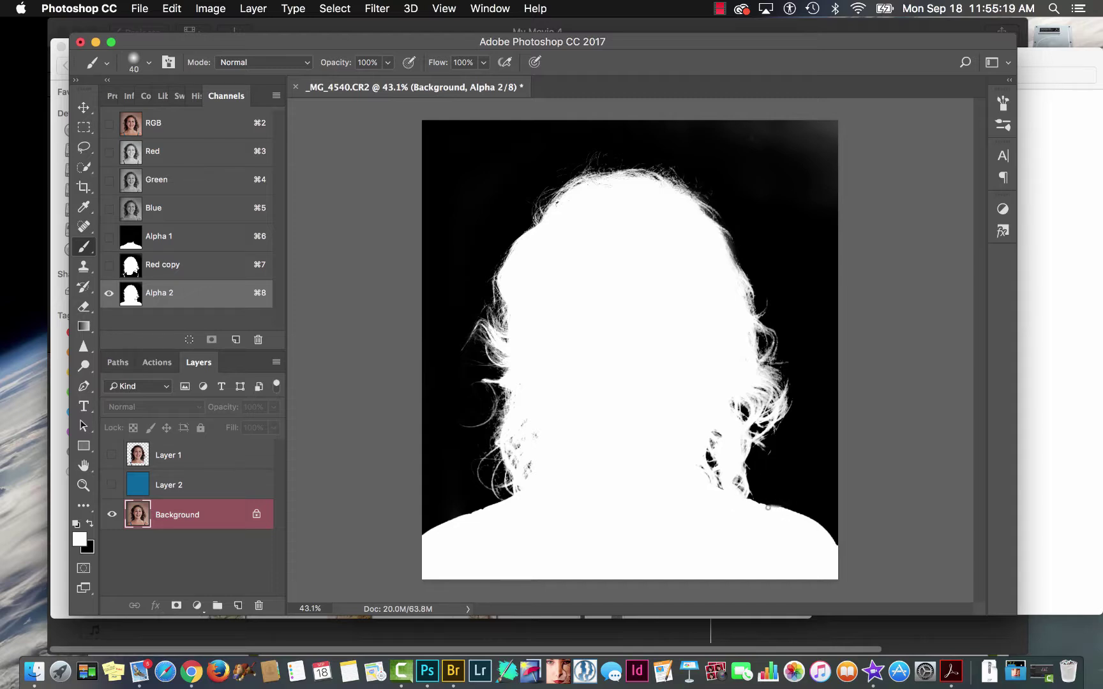
{"action": "left_click_drag", "start_coordinate": [768, 507], "coordinate": [739, 500]}
- Load Alpha 2 as a selection, and copy the selected woman from the Background's RGB composite to a new layer
{"action": "left_click", "coordinate": [131, 294], "text": "super"}
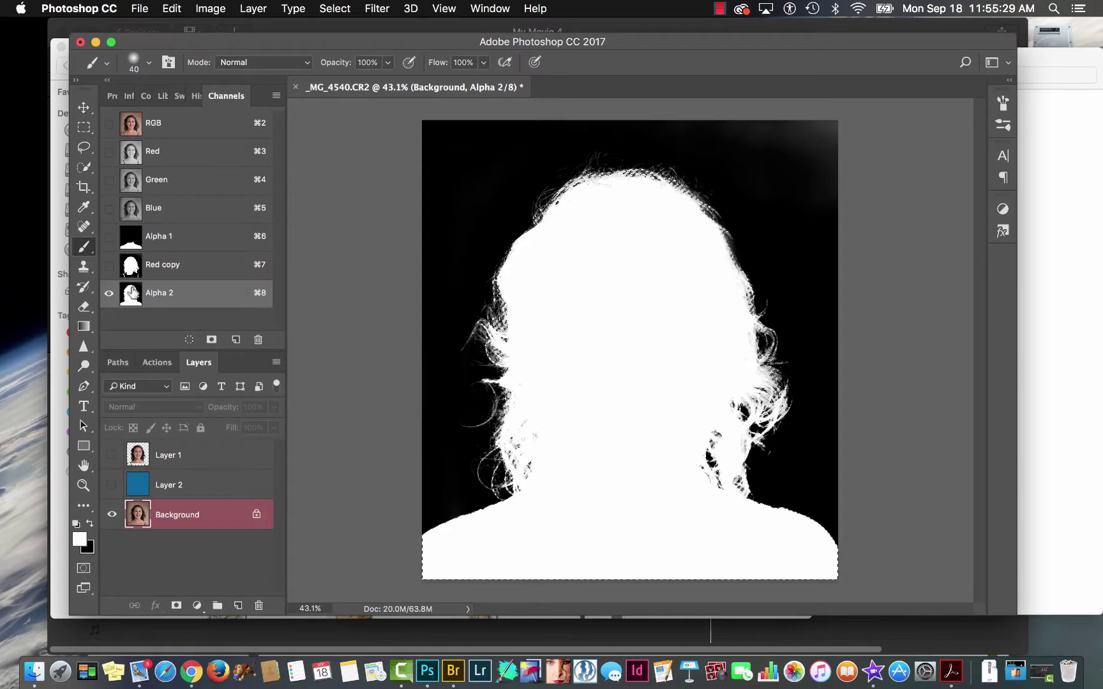
{"action": "left_click", "coordinate": [153, 124]}
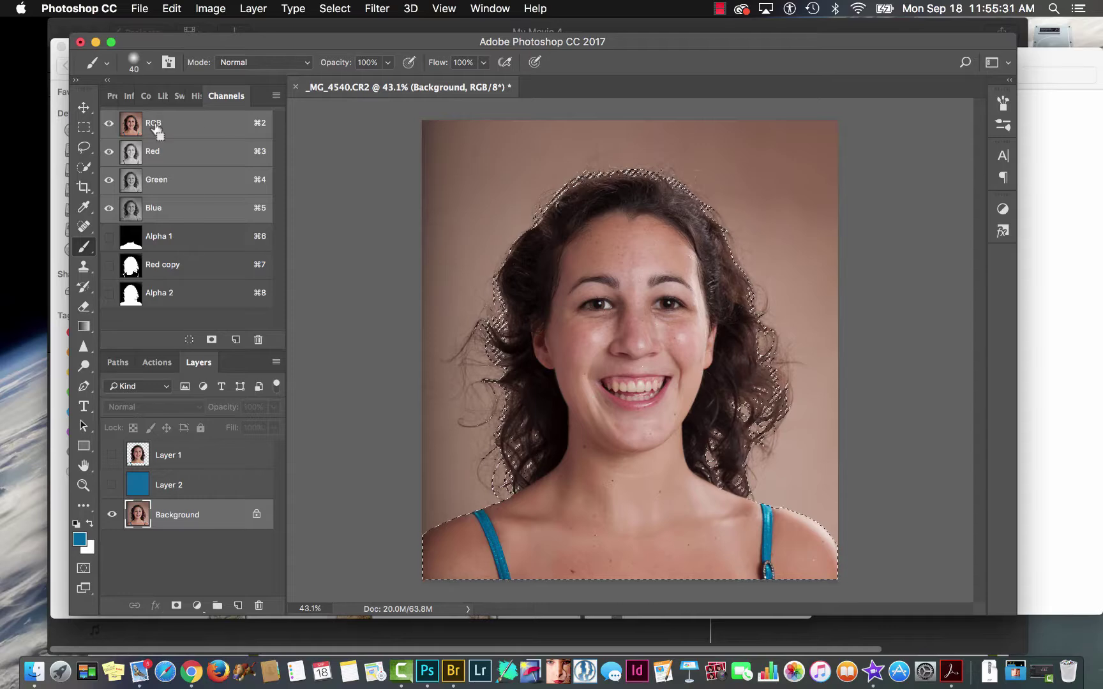
{"action": "key", "text": "super+j"}
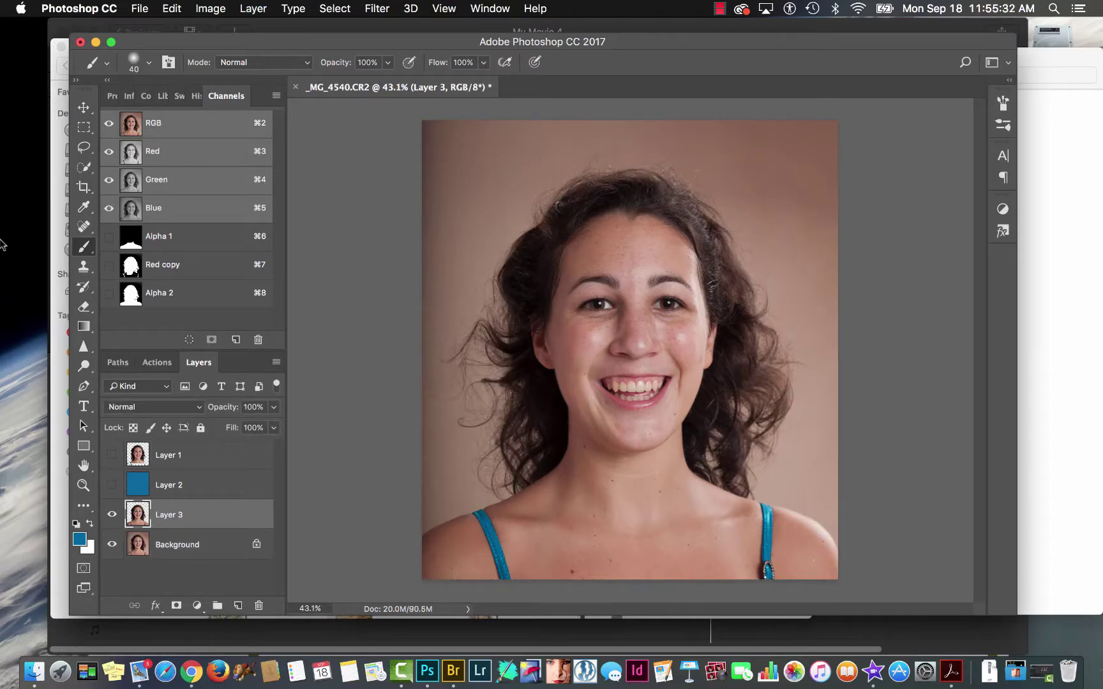
- Hide the Background, move Layer 3 above Layer 2, and show the blue Layer 2 behind the cutout
{"action": "left_click", "coordinate": [111, 544]}
{"action": "left_click_drag", "start_coordinate": [137, 514], "coordinate": [135, 479]}
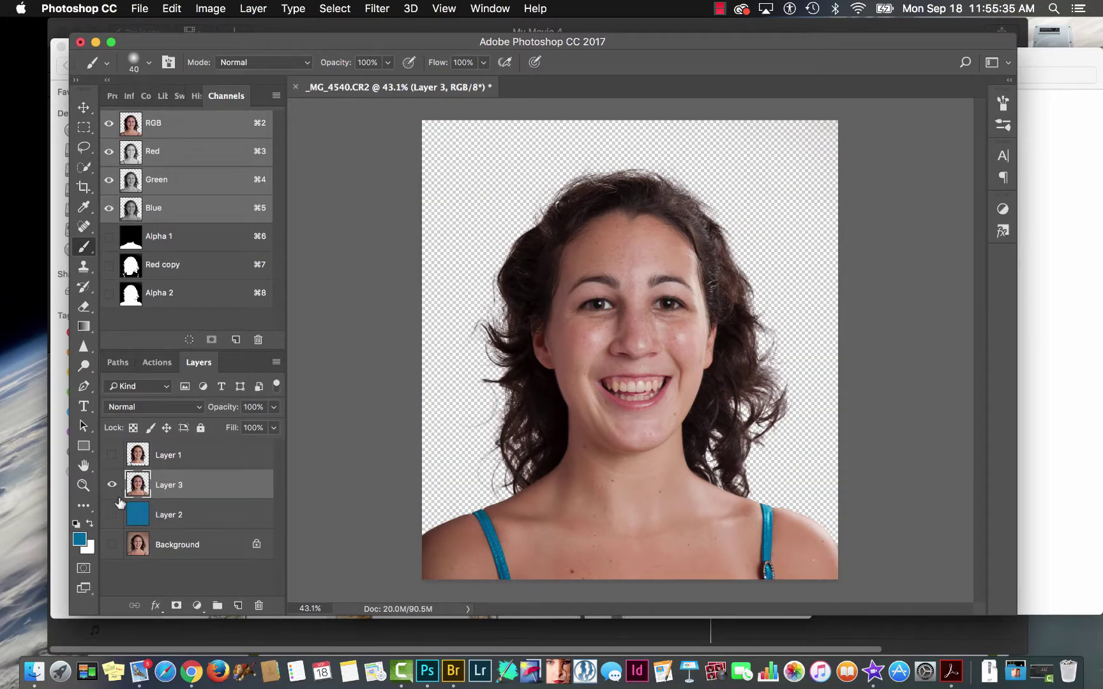
{"action": "left_click", "coordinate": [112, 514]}
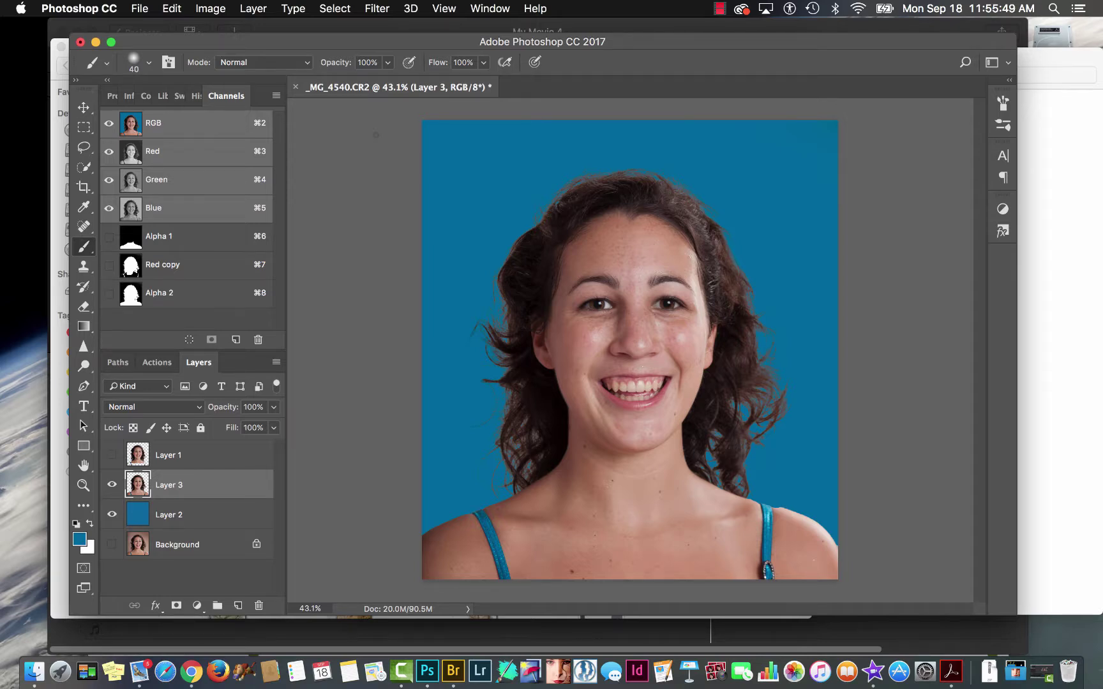
{"action": "left_click", "coordinate": [719, 8]}
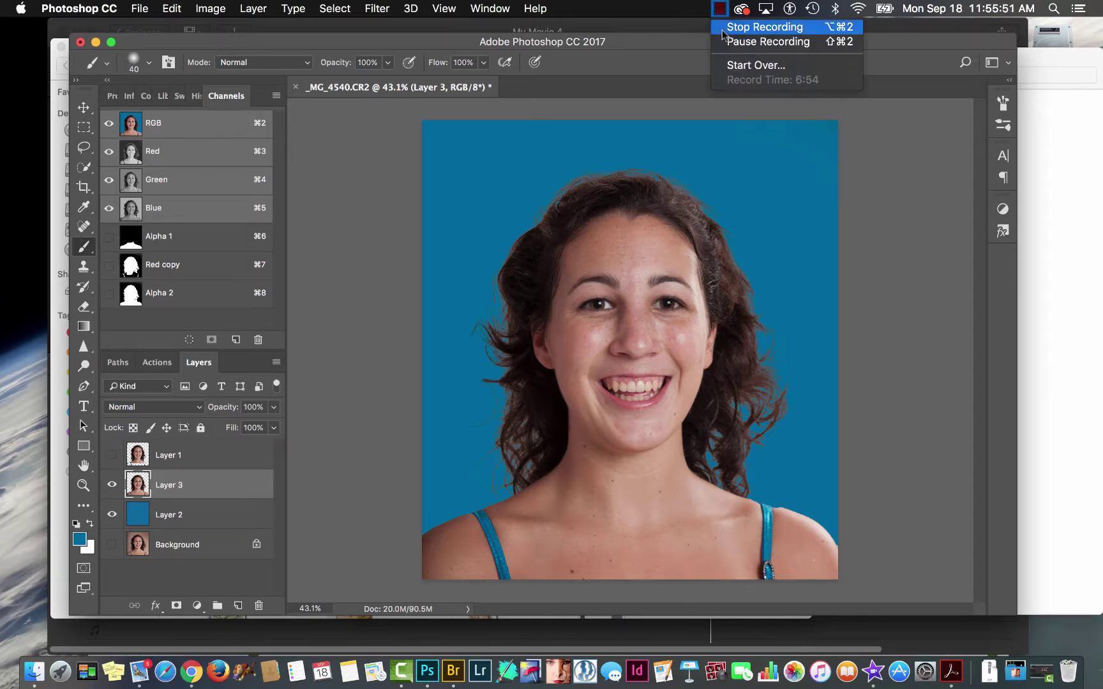